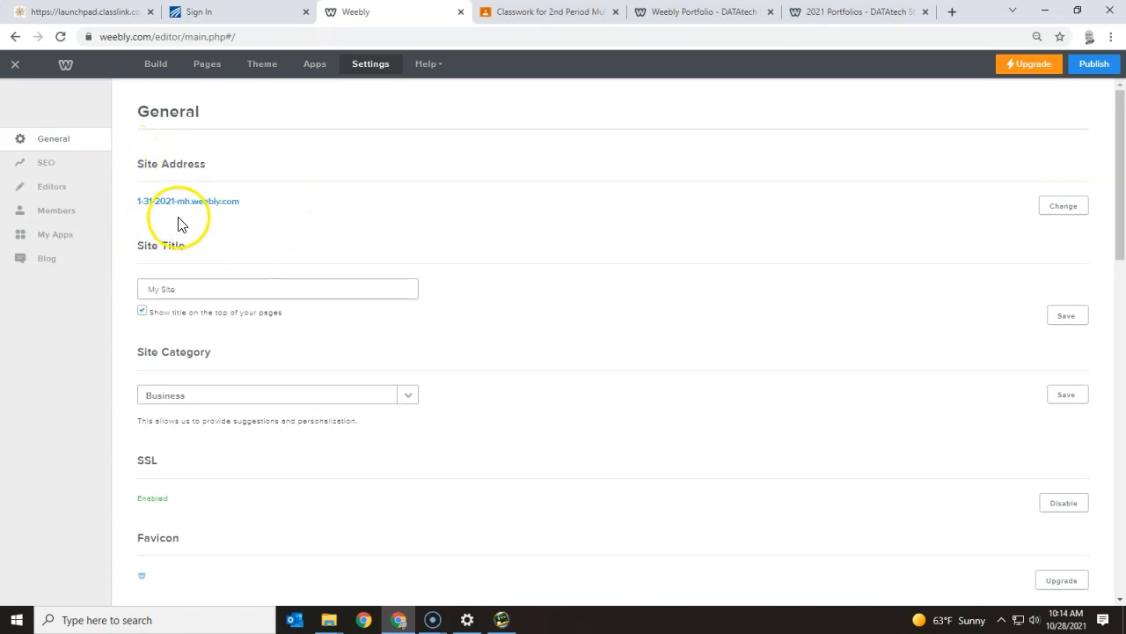
- Change the site address to the free subdomain 1-31-2021-mh2.weebly.com and return to the site's general settings
left_click(1079, 207)
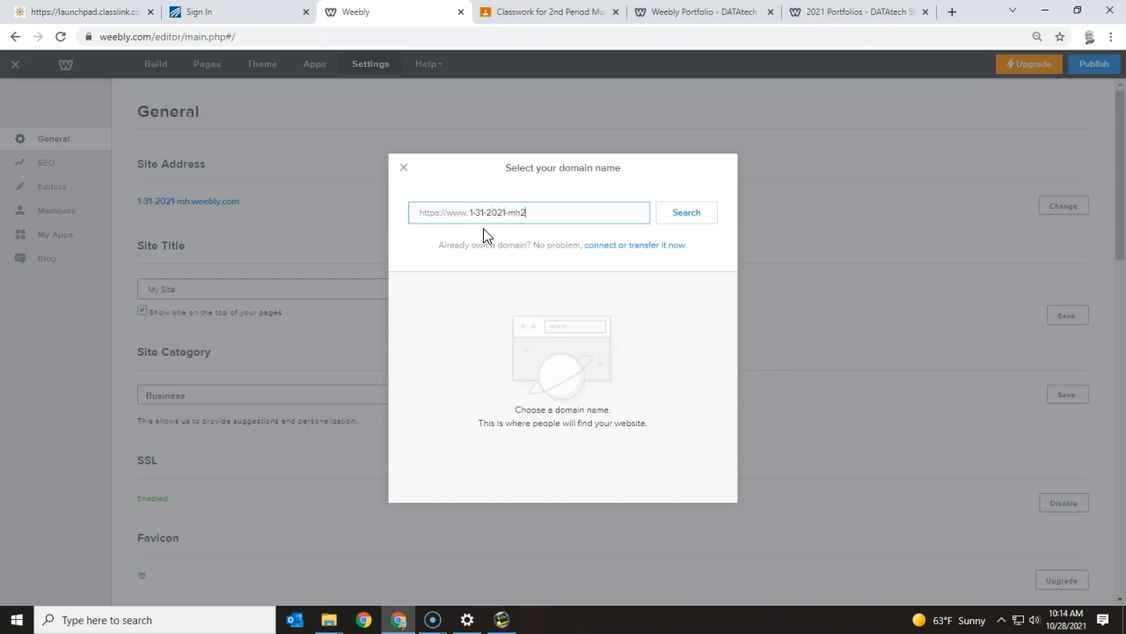
left_click(689, 216)
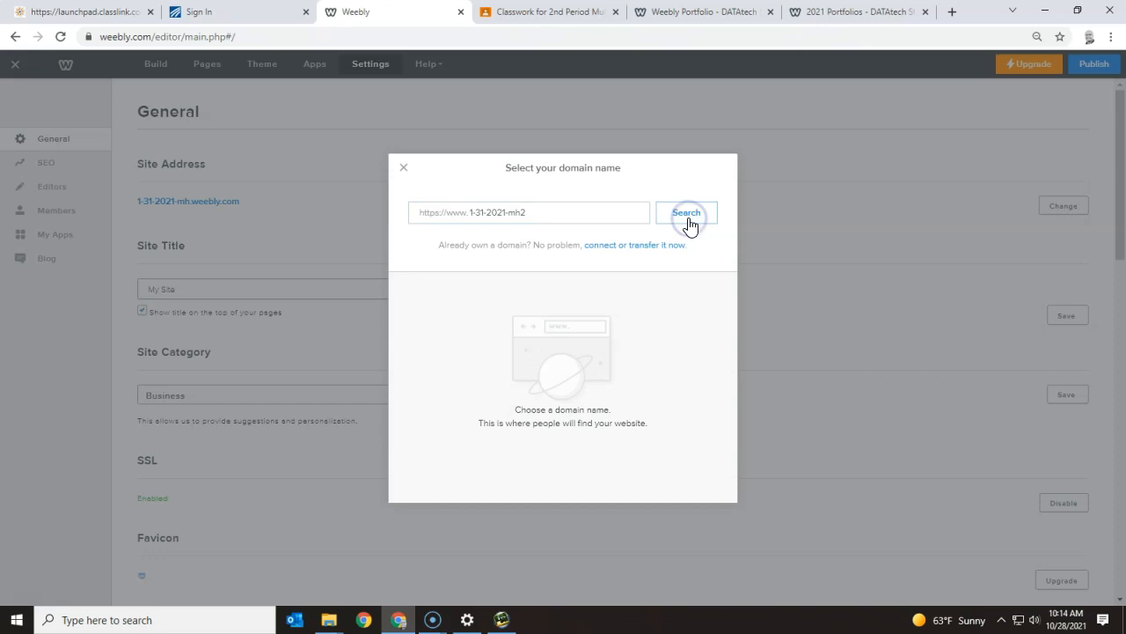
left_click(680, 446)
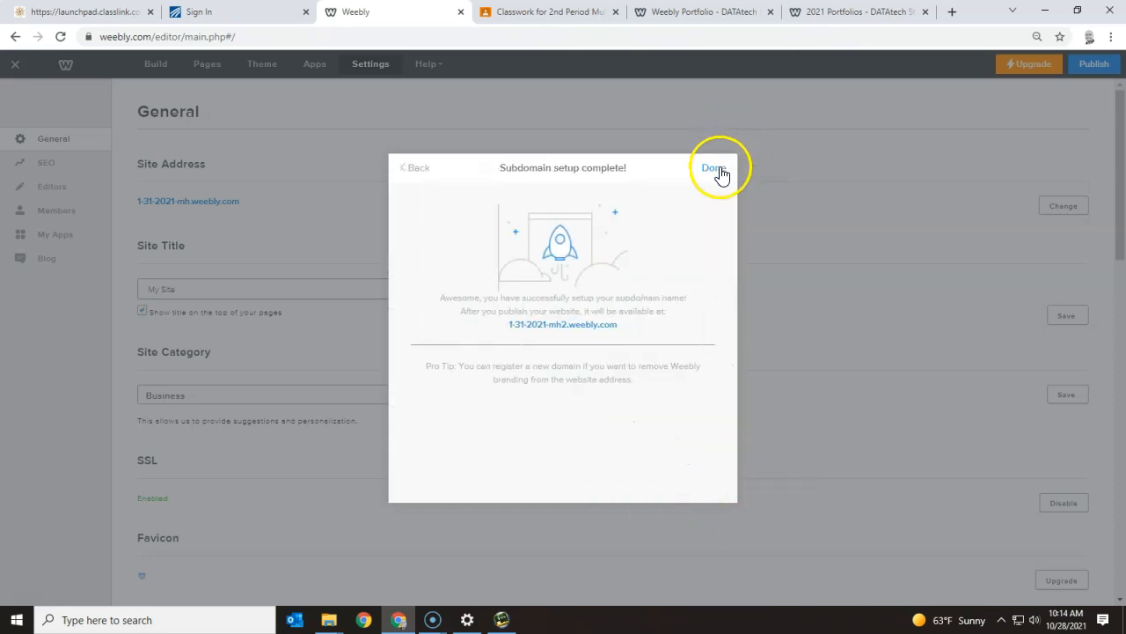
left_click(714, 168)
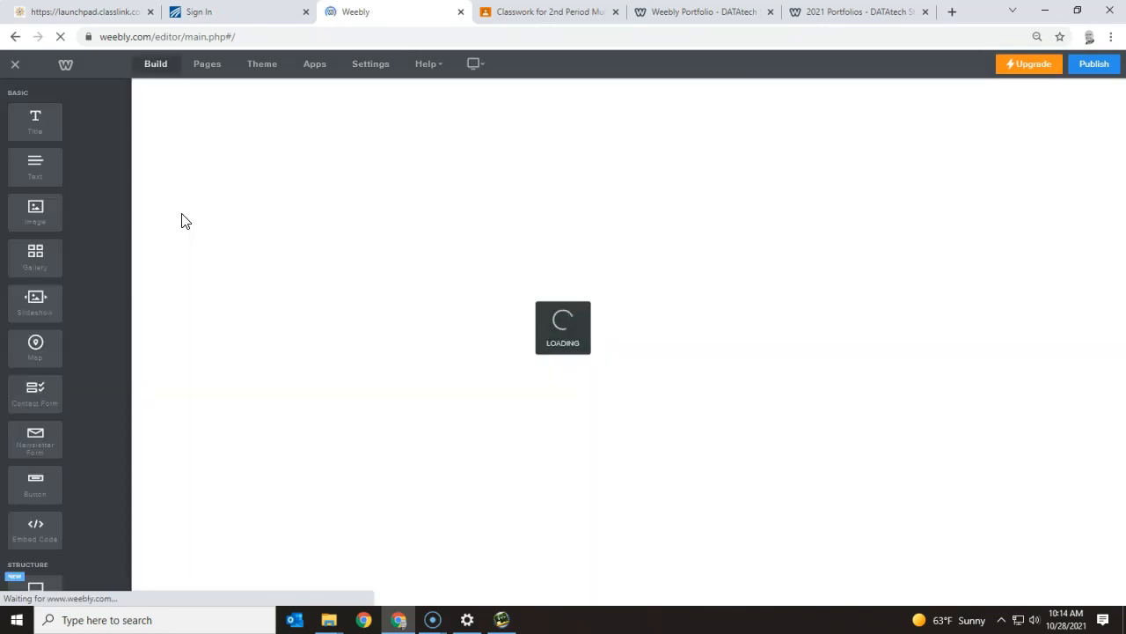
left_click(370, 66)
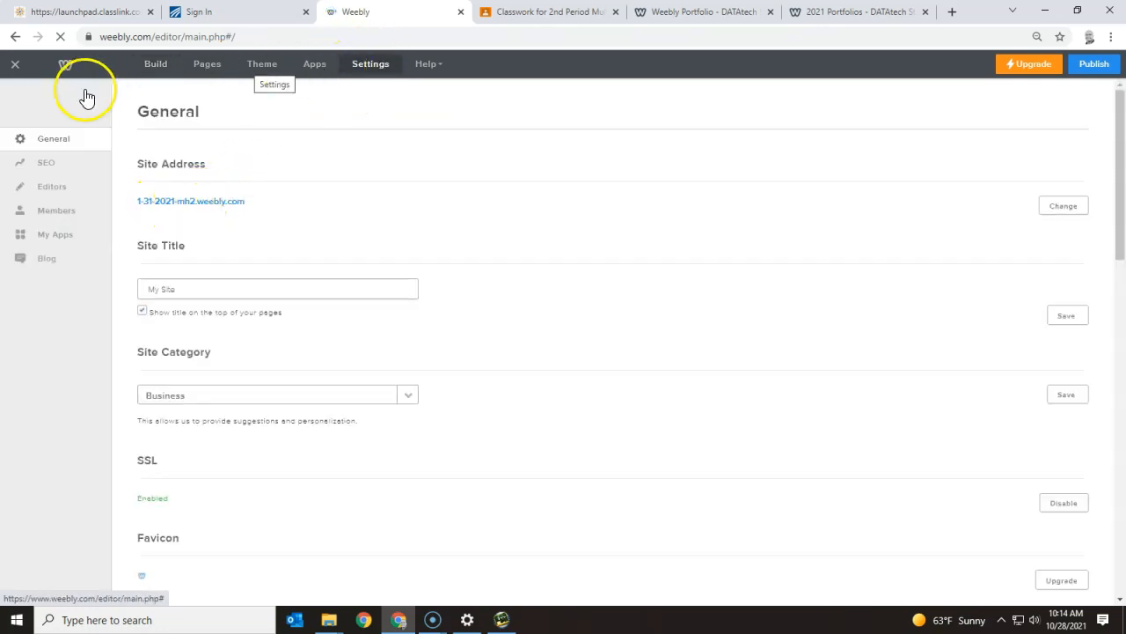
- Leave the site editor and add a new site to the account, continuing to theme selection
left_click(15, 67)
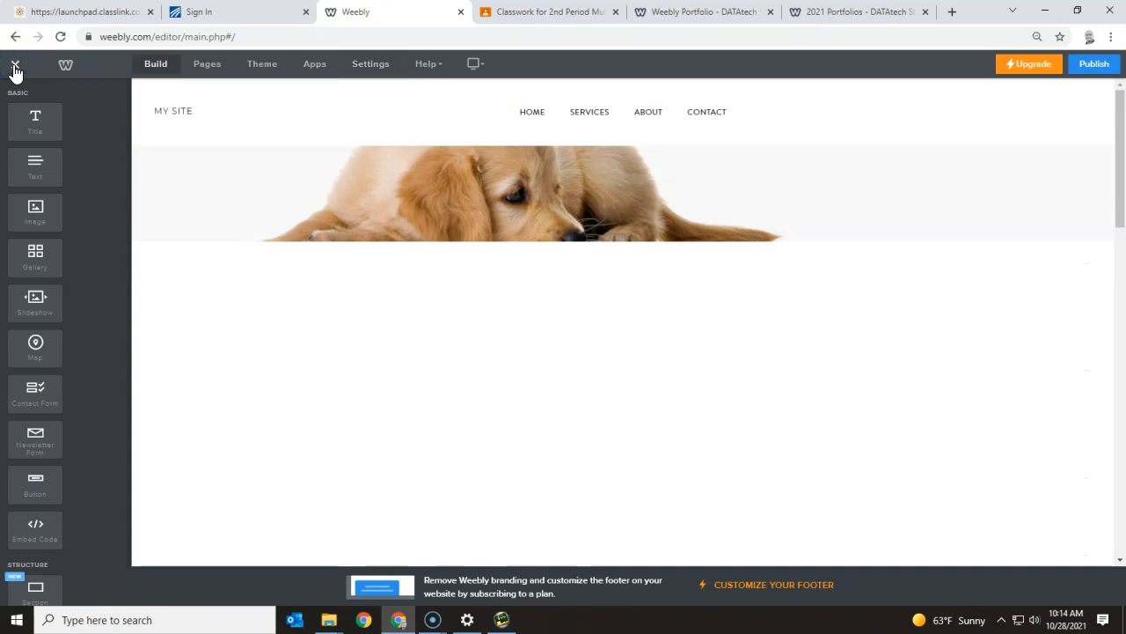
left_click(16, 67)
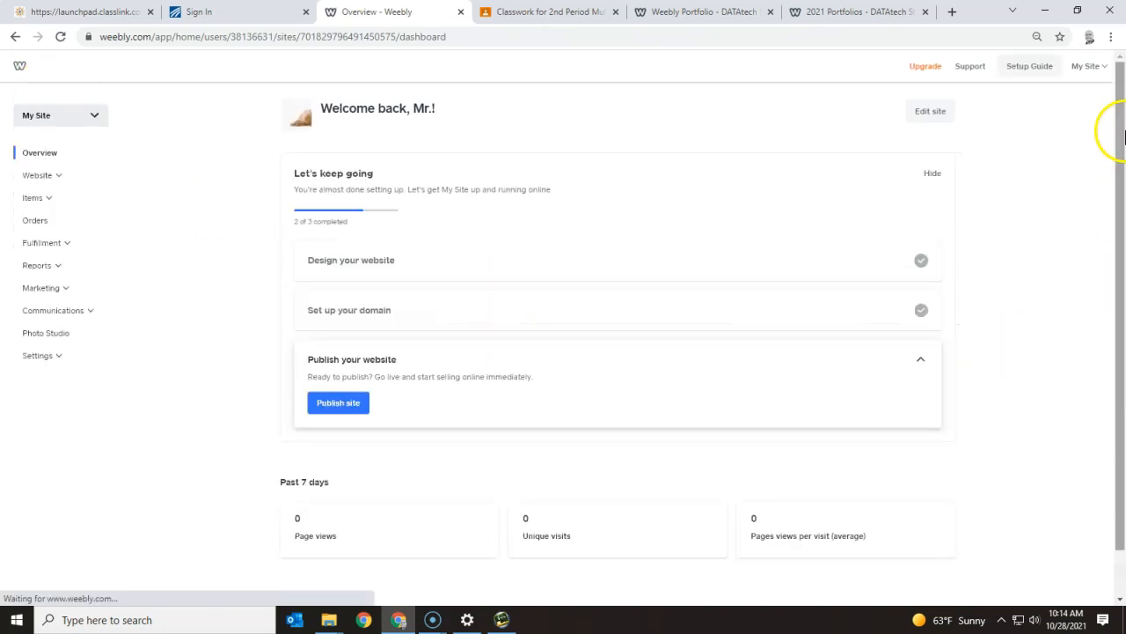
left_click(1085, 69)
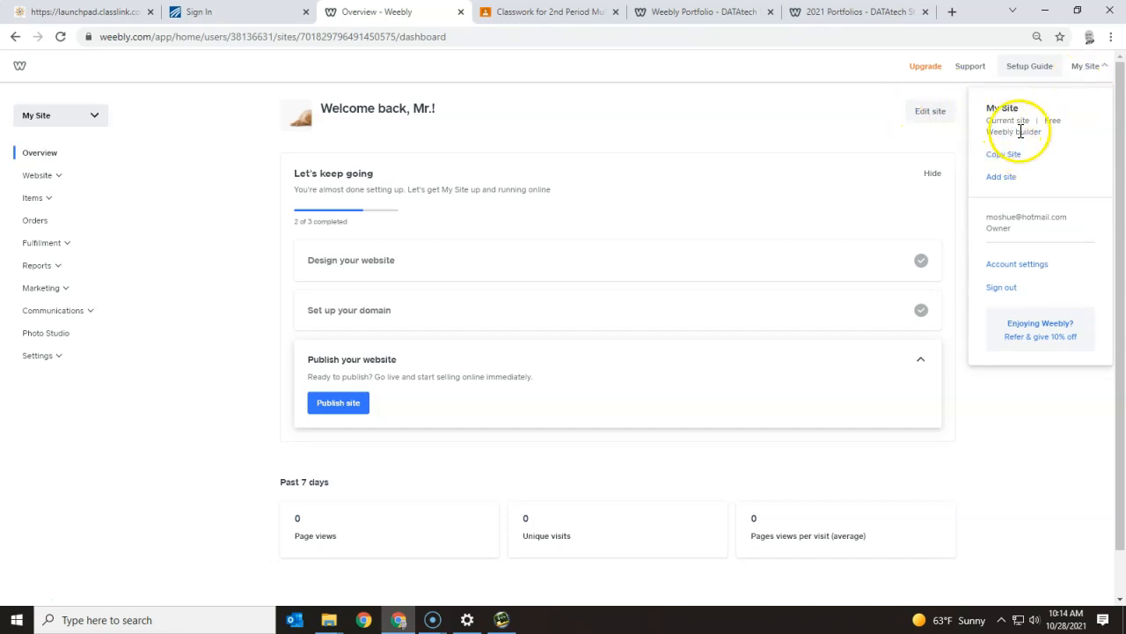
left_click(1002, 178)
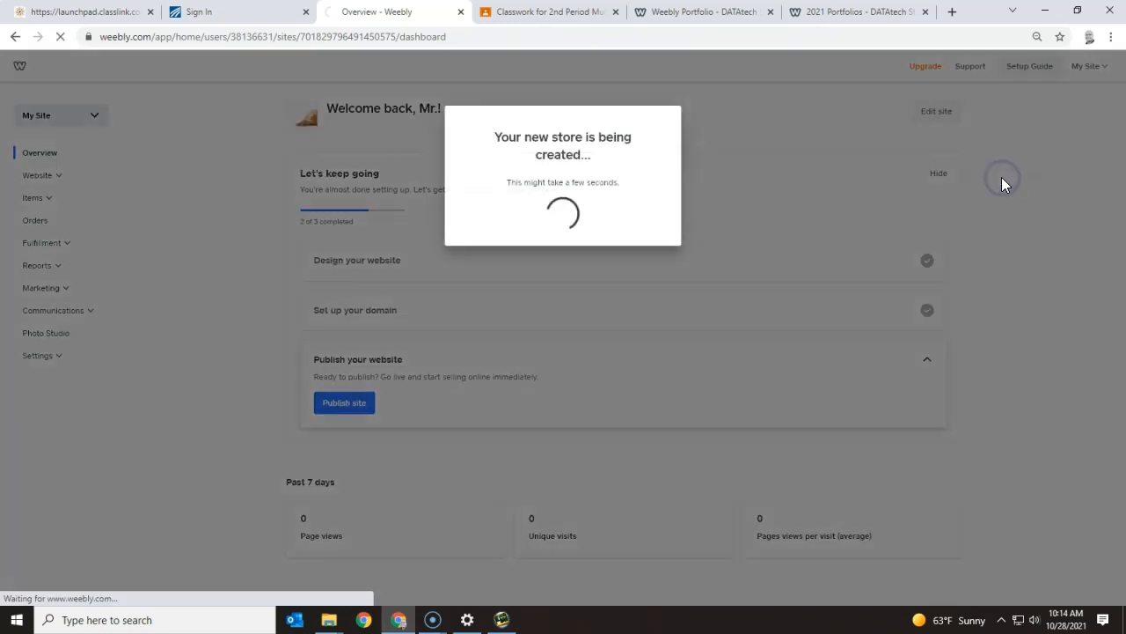
left_click(433, 335)
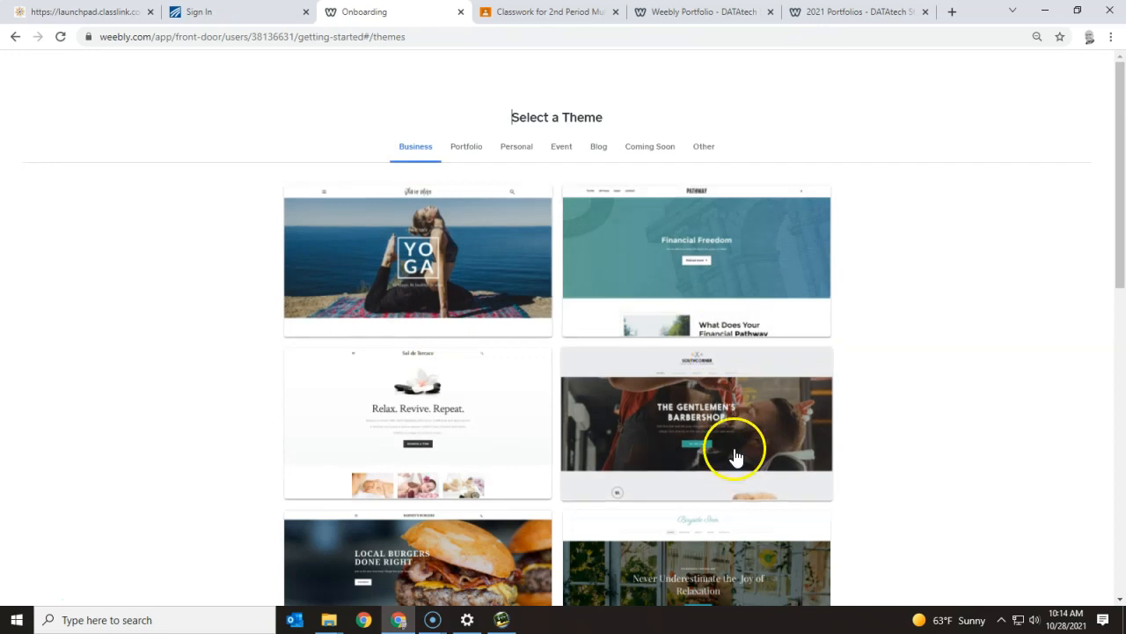
- Browse the Business themes and examine the Pathway theme's preview from start to end
scroll(590, 490, "down", 5)
scroll(591, 490, "down", 3)
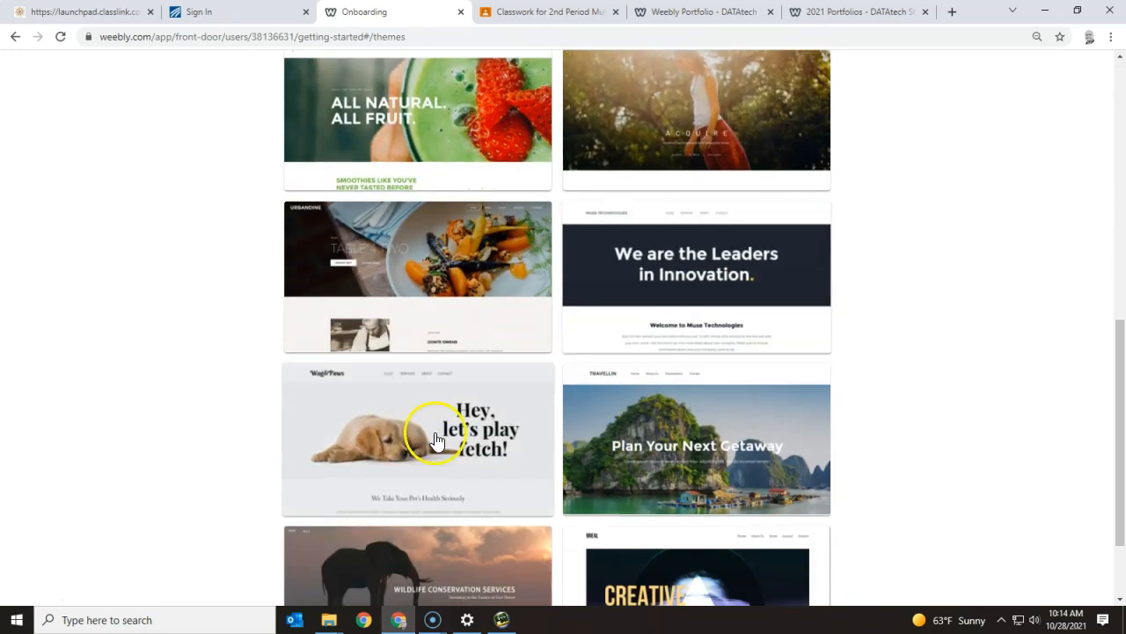
scroll(438, 440, "up", 8)
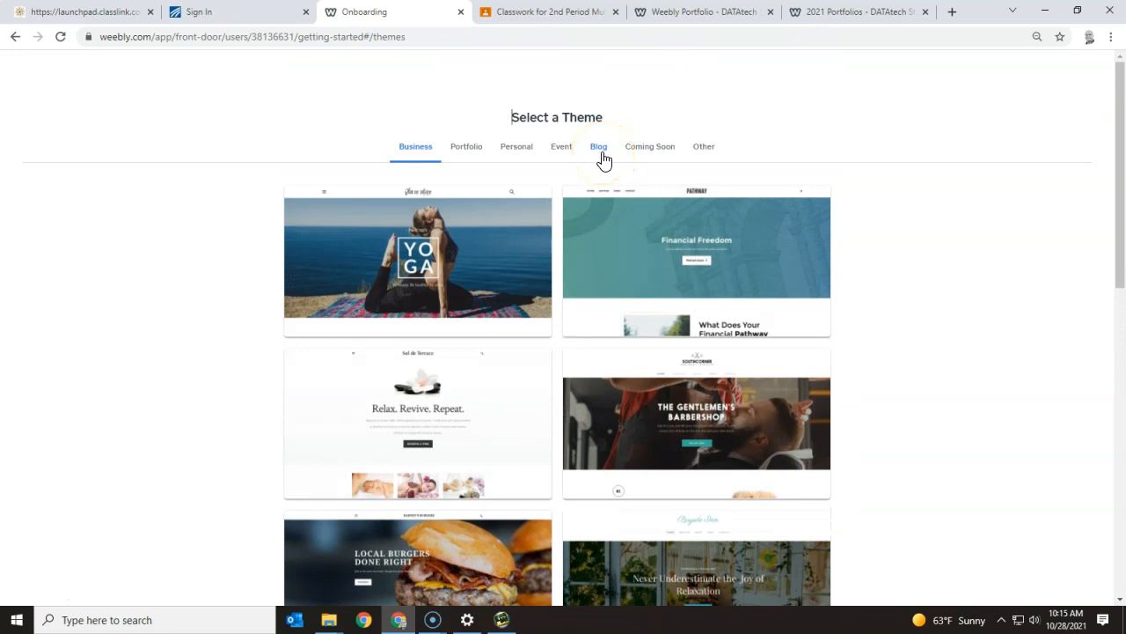
left_click(476, 159)
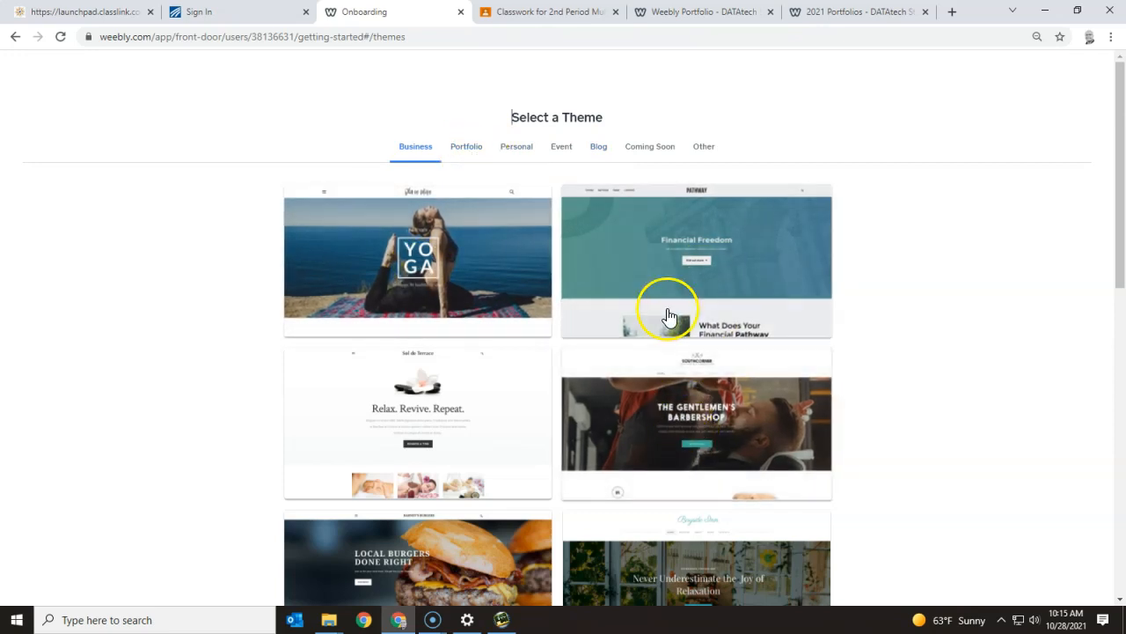
left_click(694, 263)
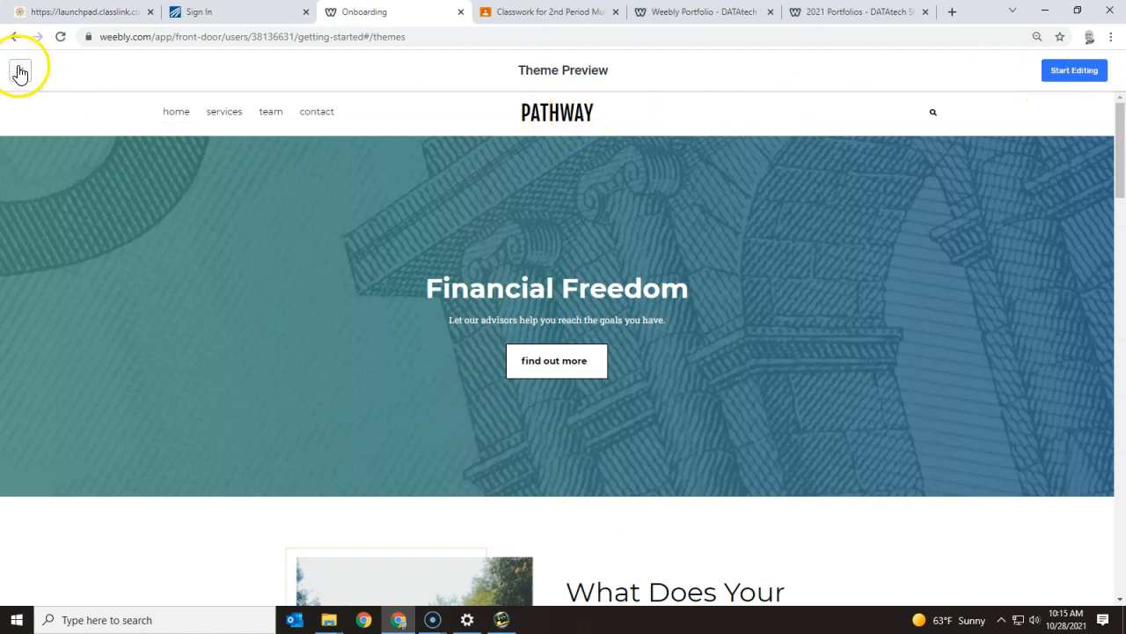
scroll(322, 275, "down", 12)
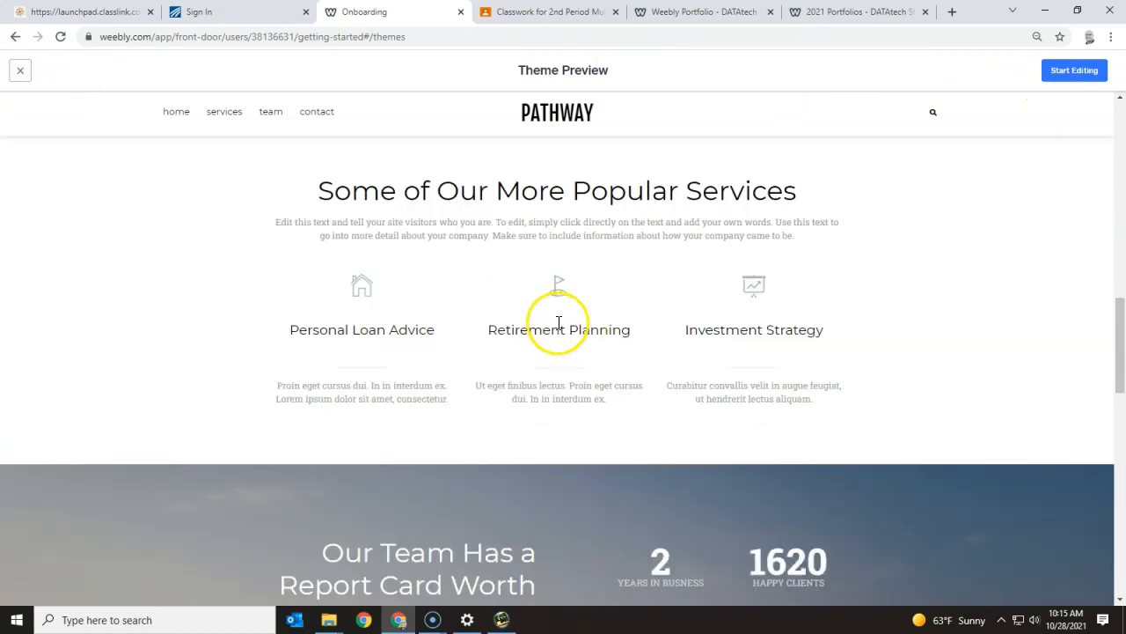
scroll(448, 194, "down", 3)
scroll(704, 390, "down", 3)
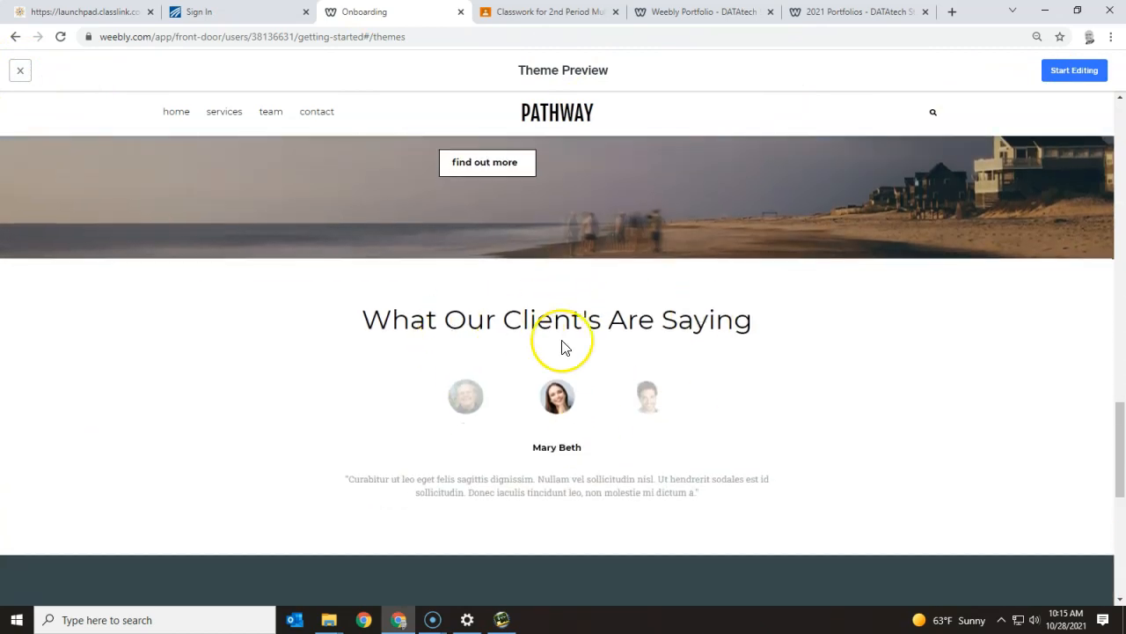
scroll(561, 341, "up", 18)
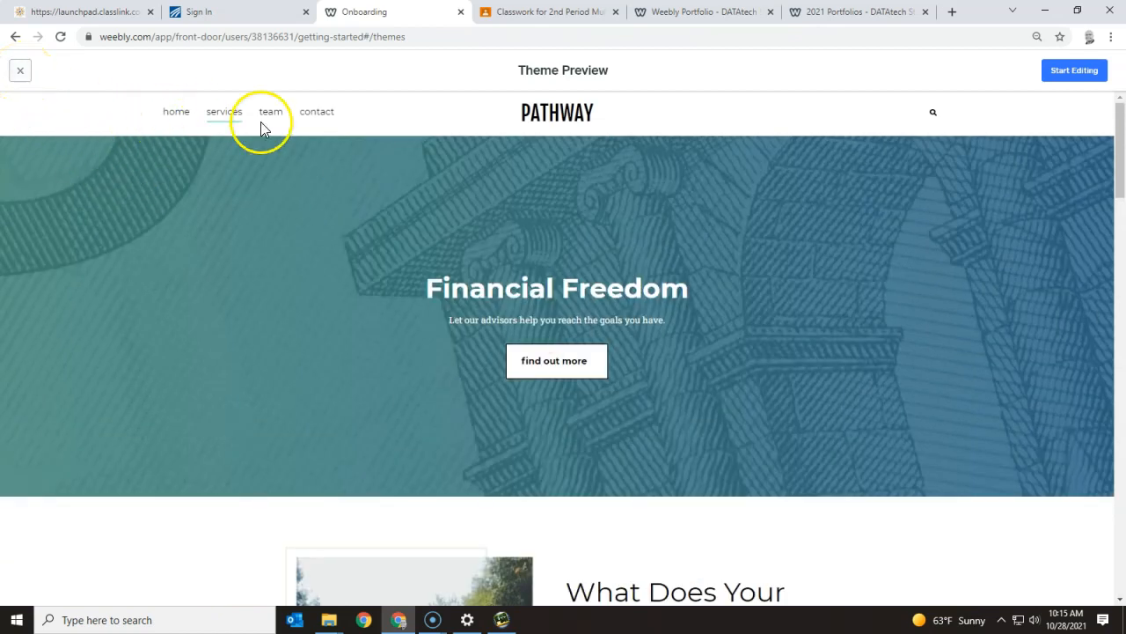
left_click(20, 72)
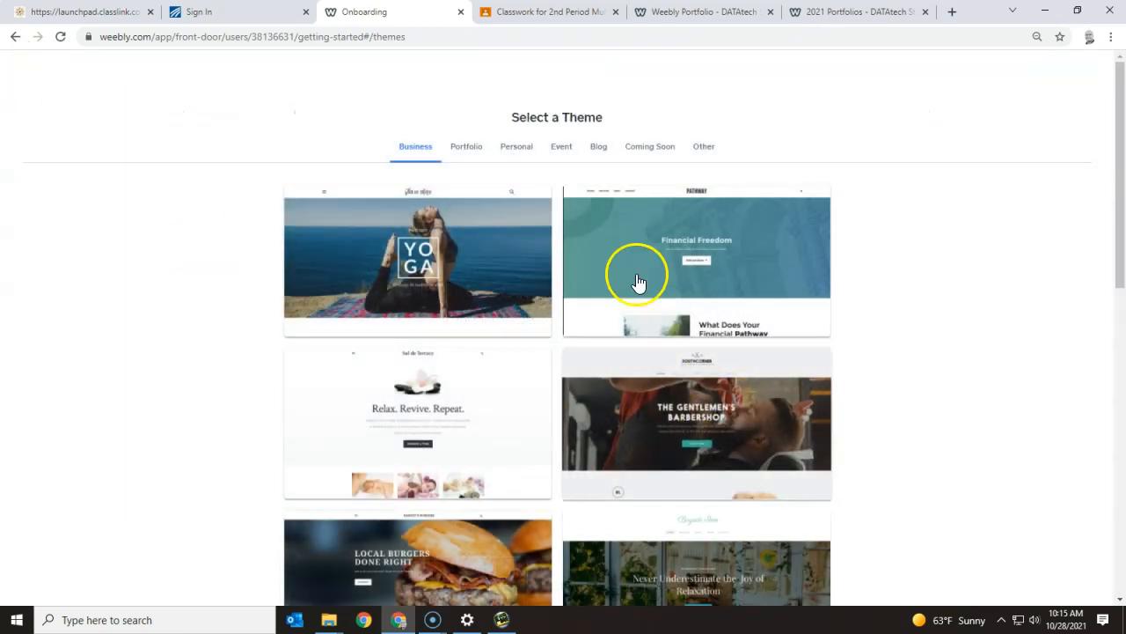
- Choose the Personal theme with the blue ink cloud and creative director headline, and start editing it
left_click(519, 146)
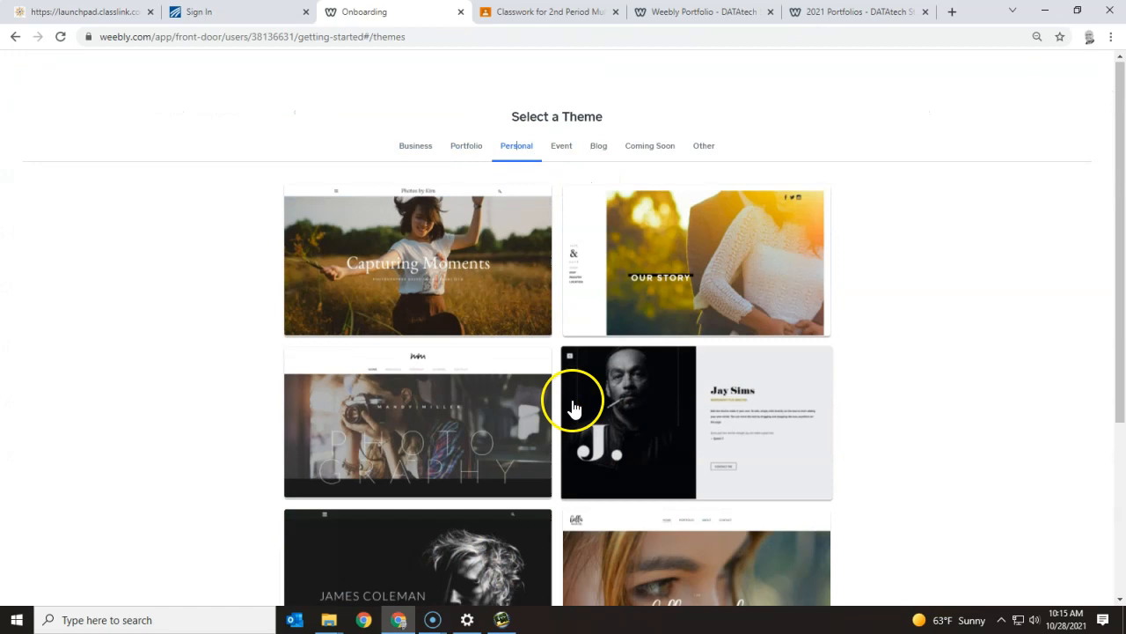
scroll(573, 402, "down", 3)
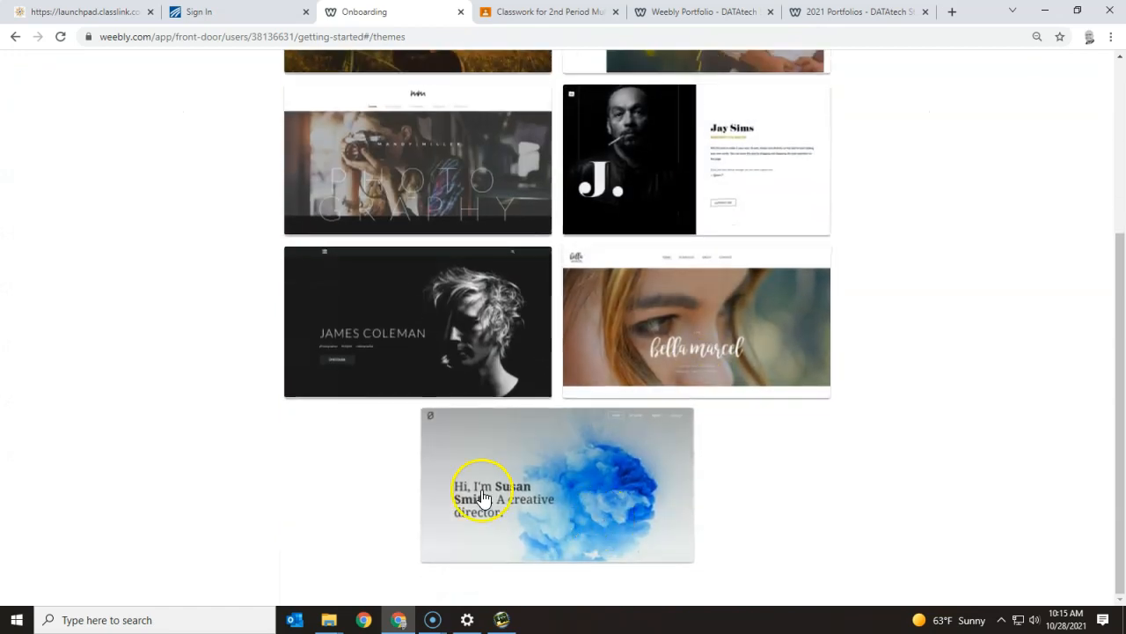
left_click(581, 467)
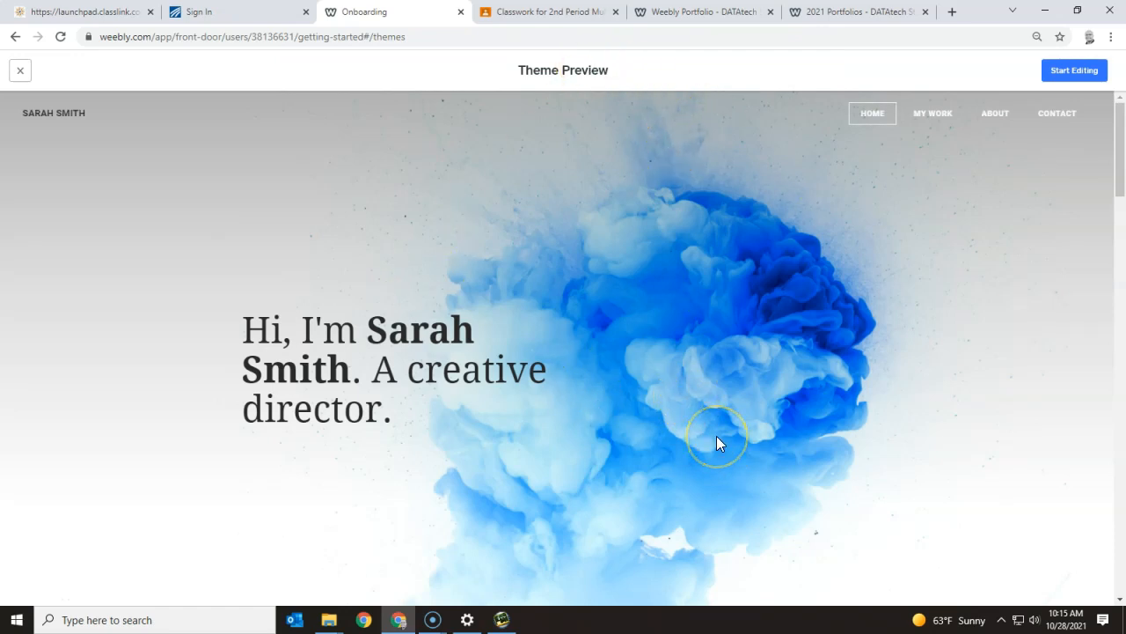
left_click(1075, 70)
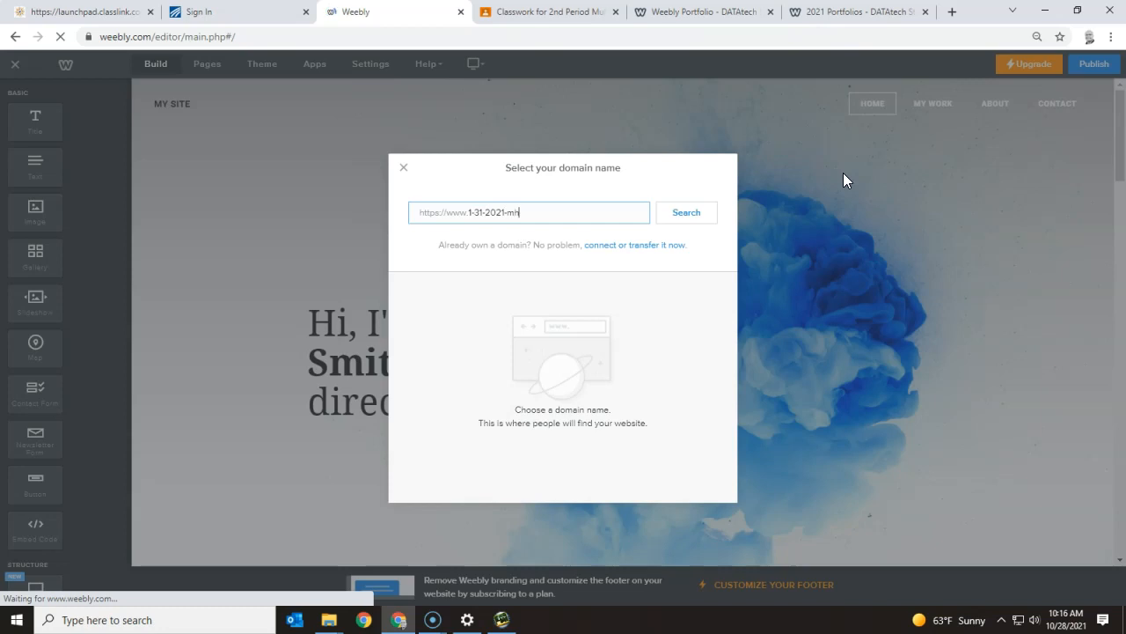
- Register the free subdomain 1-31-2021-mh.weebly.com for the new site
left_click(683, 213)
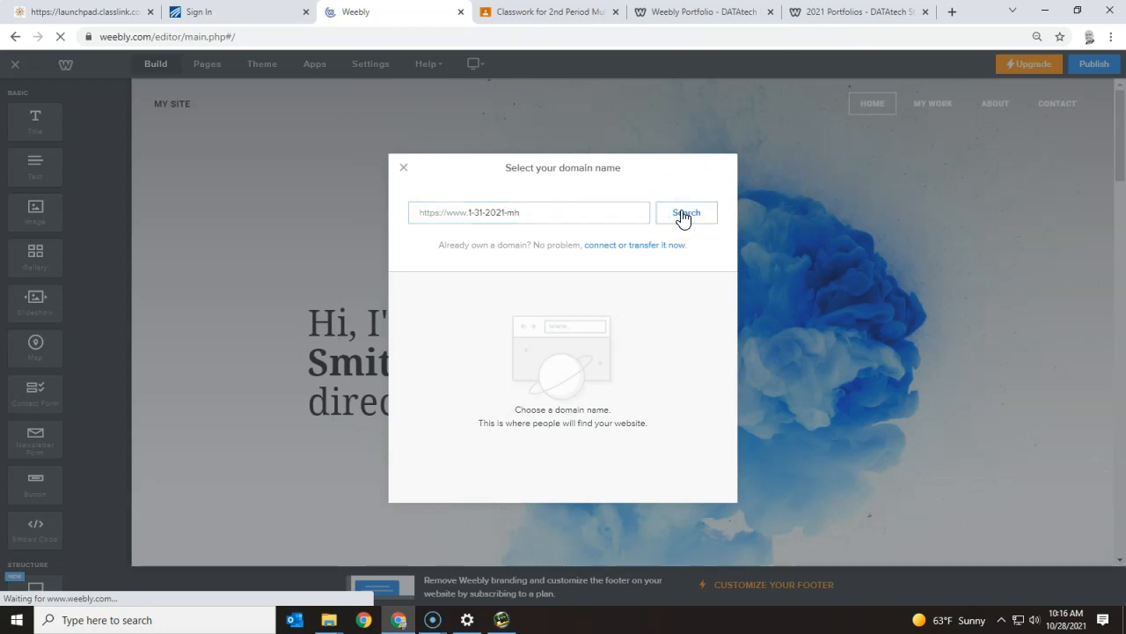
left_click(679, 448)
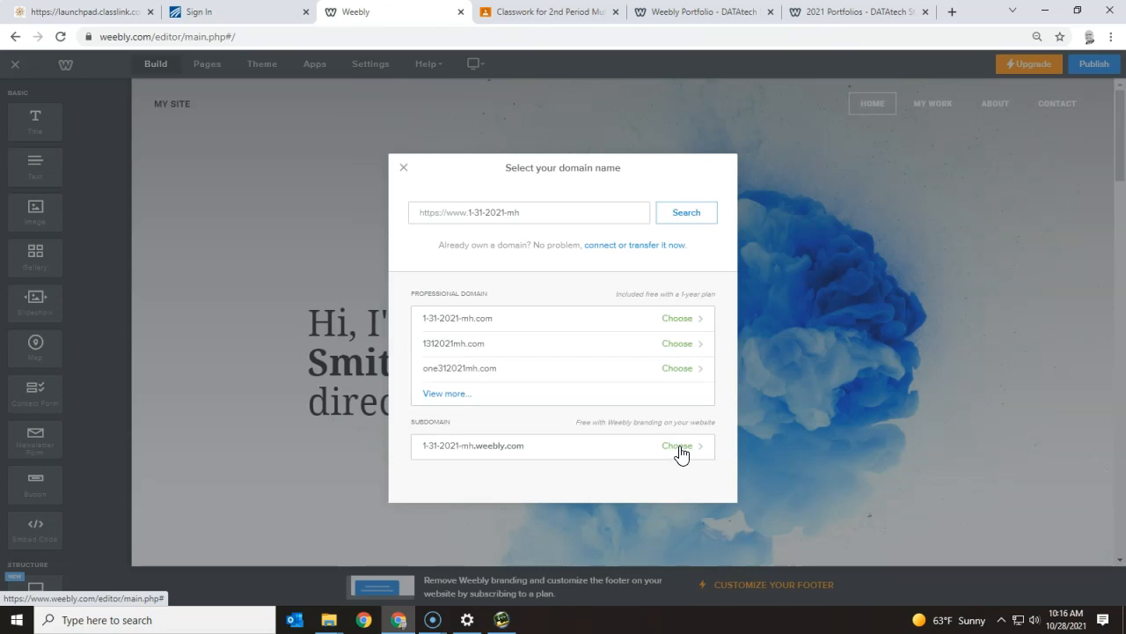
left_click(682, 447)
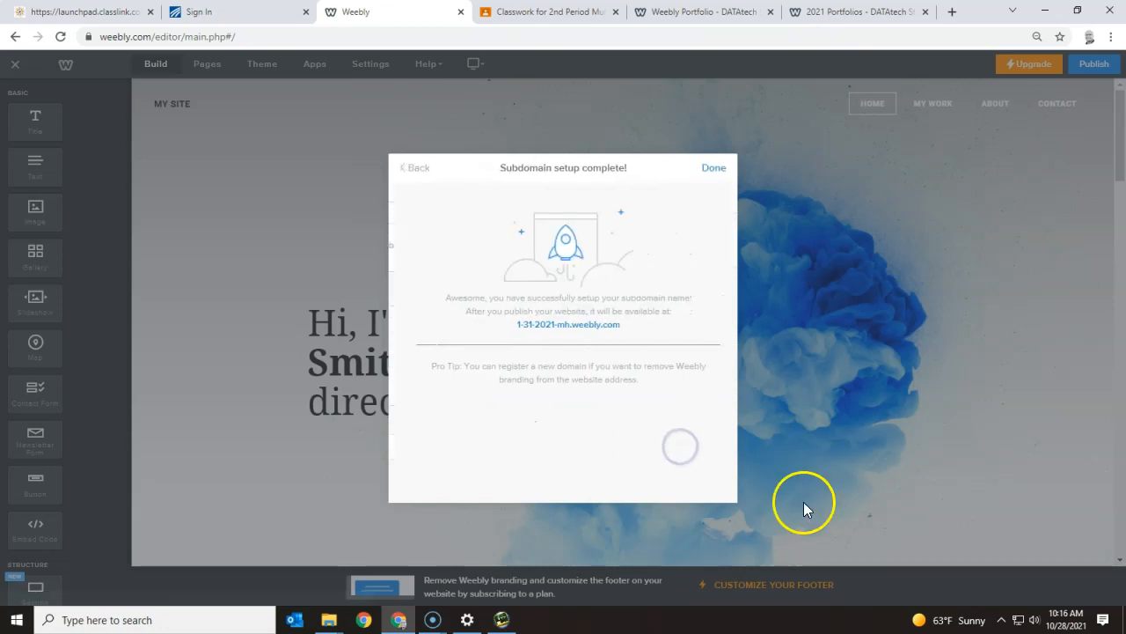
left_click(719, 176)
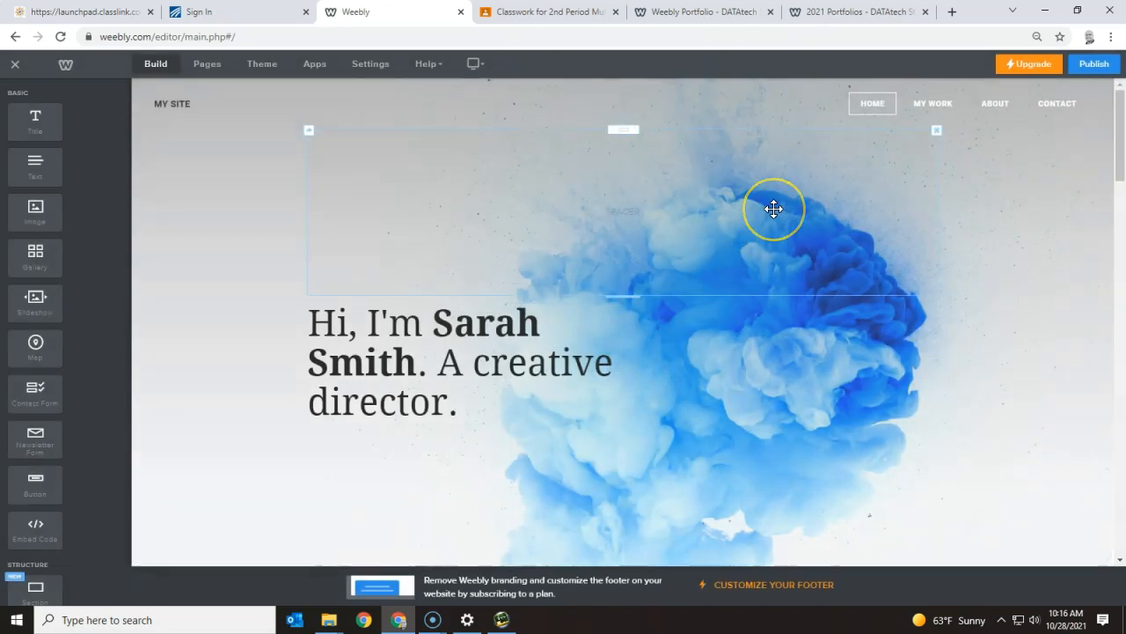
- Delete the Contact page from the site
left_click(205, 67)
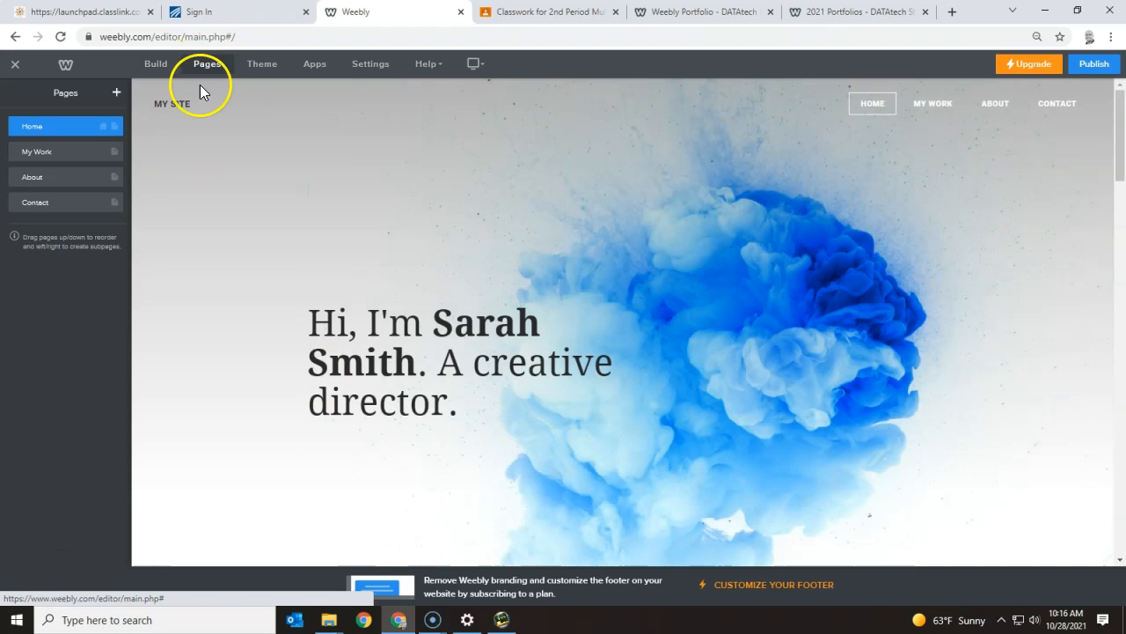
left_click(74, 204)
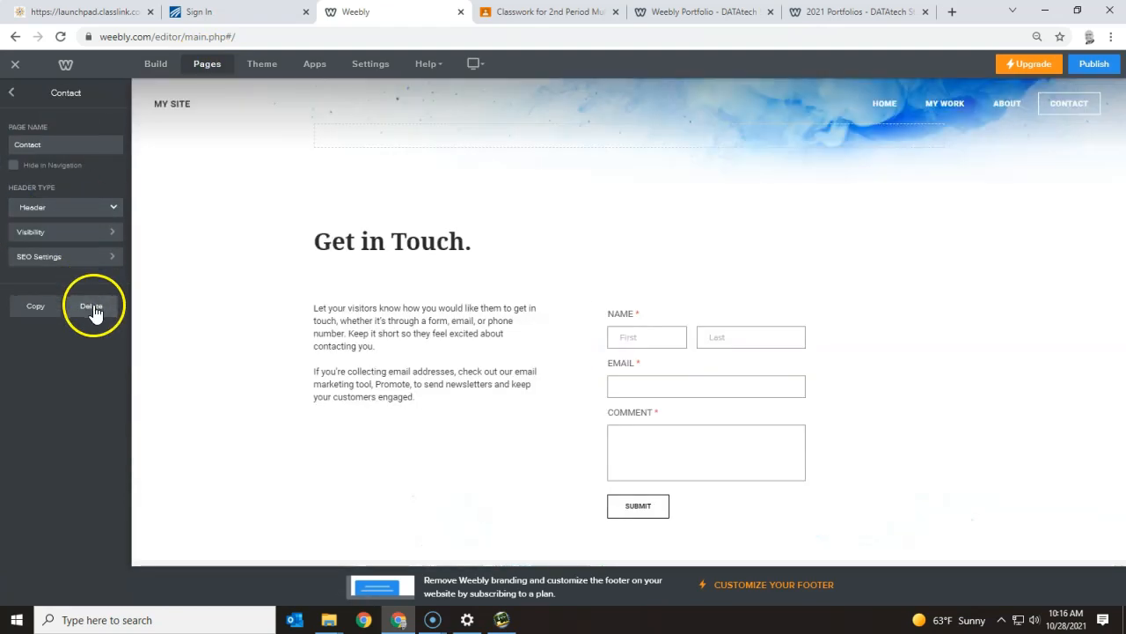
left_click(92, 308)
left_click(634, 343)
- Delete the About and My Work pages, keeping only the Home page
left_click(77, 177)
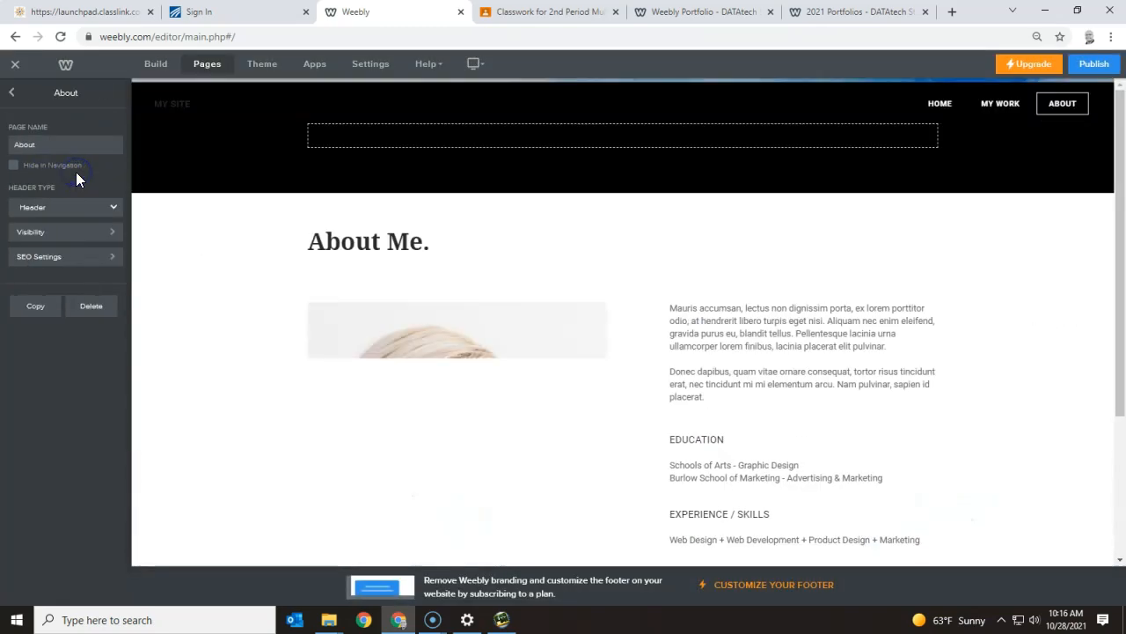
left_click(91, 306)
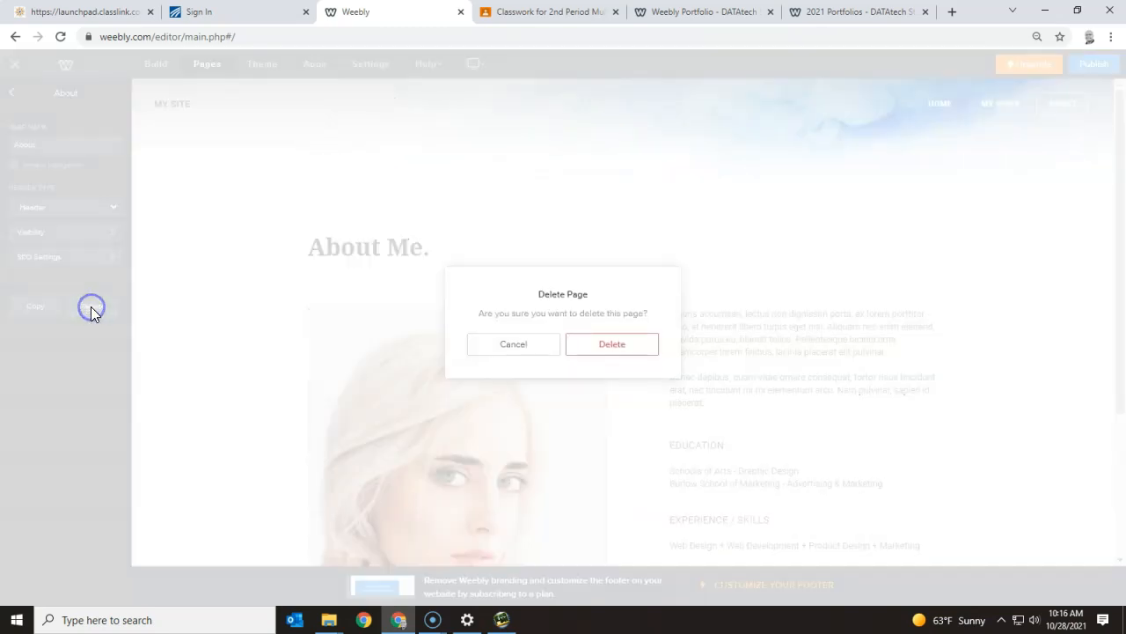
left_click(592, 344)
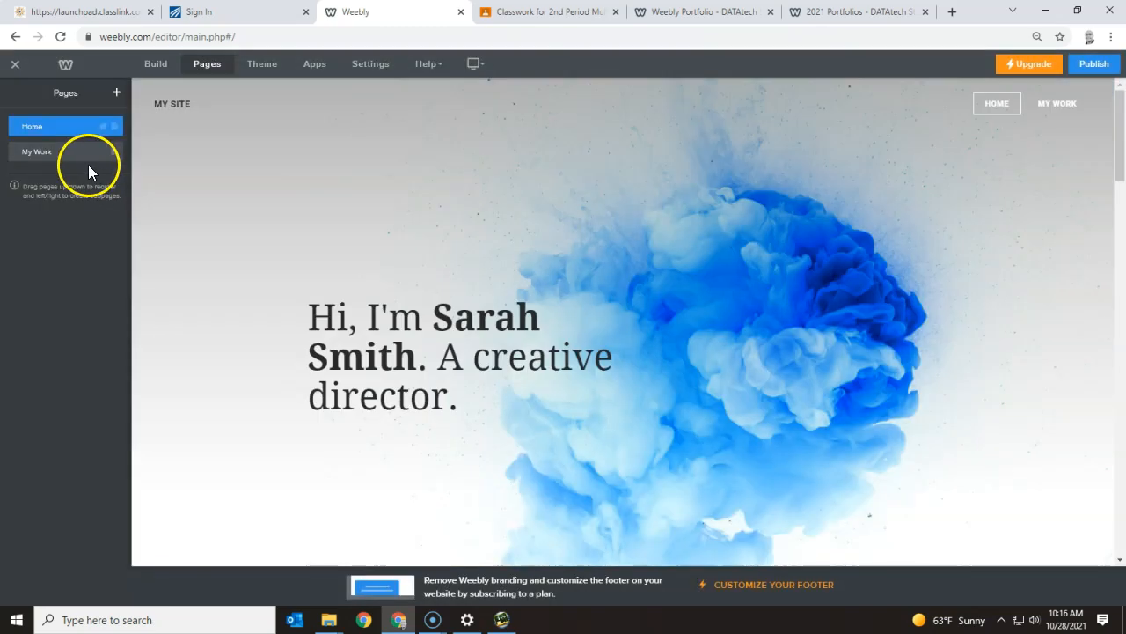
left_click(70, 151)
left_click(86, 305)
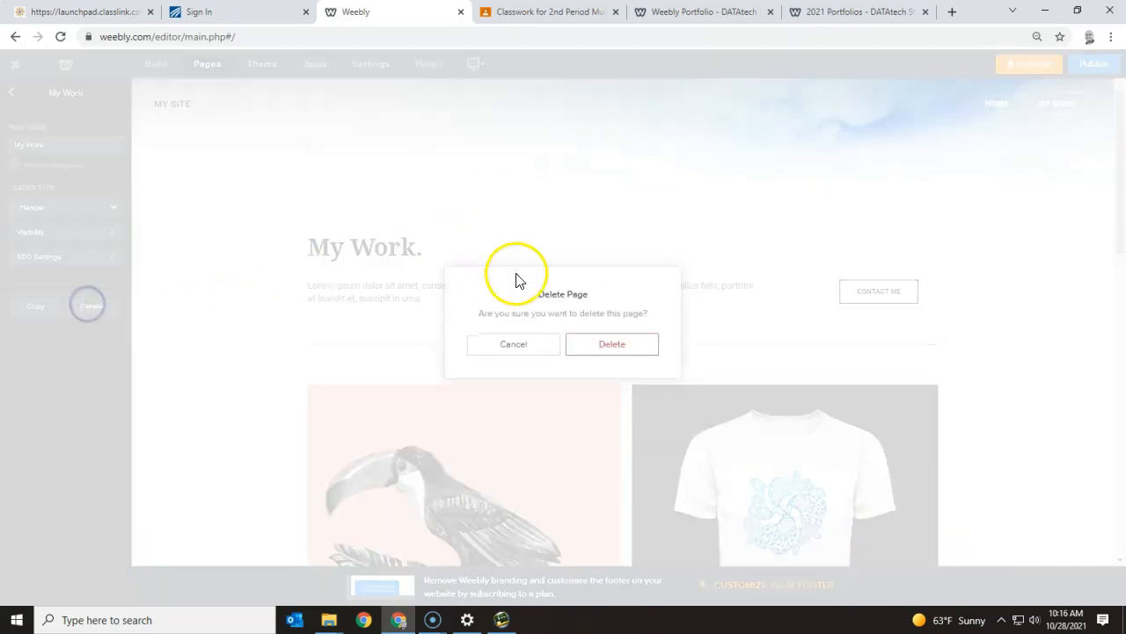
left_click(606, 346)
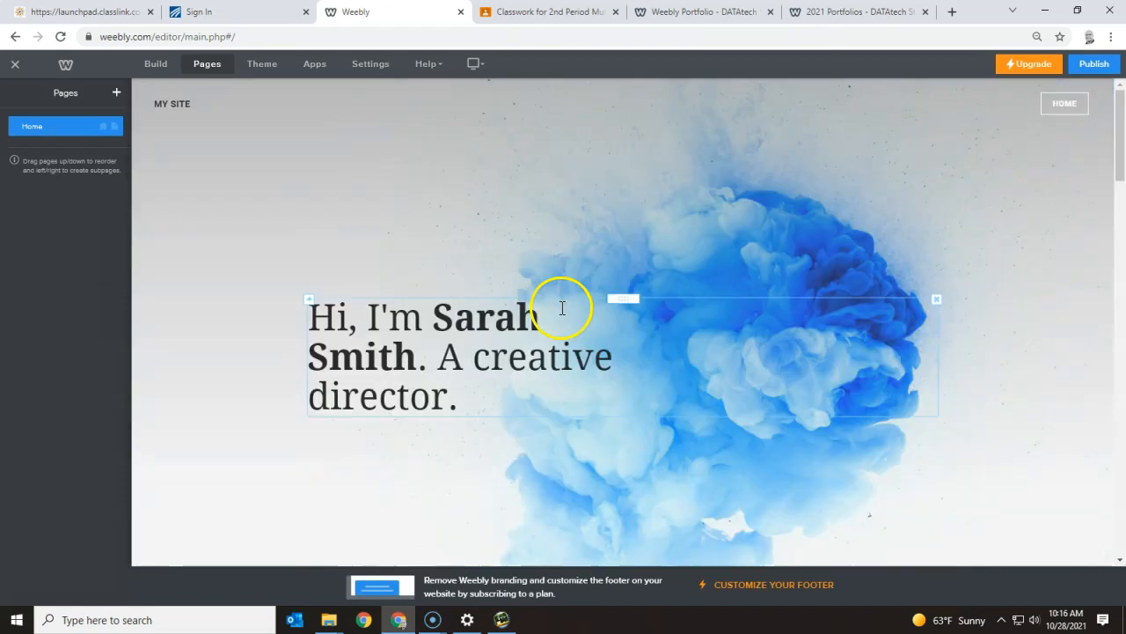
- Add a new standard page named Home, keeping its header type as Header
left_click(119, 93)
left_click(71, 136)
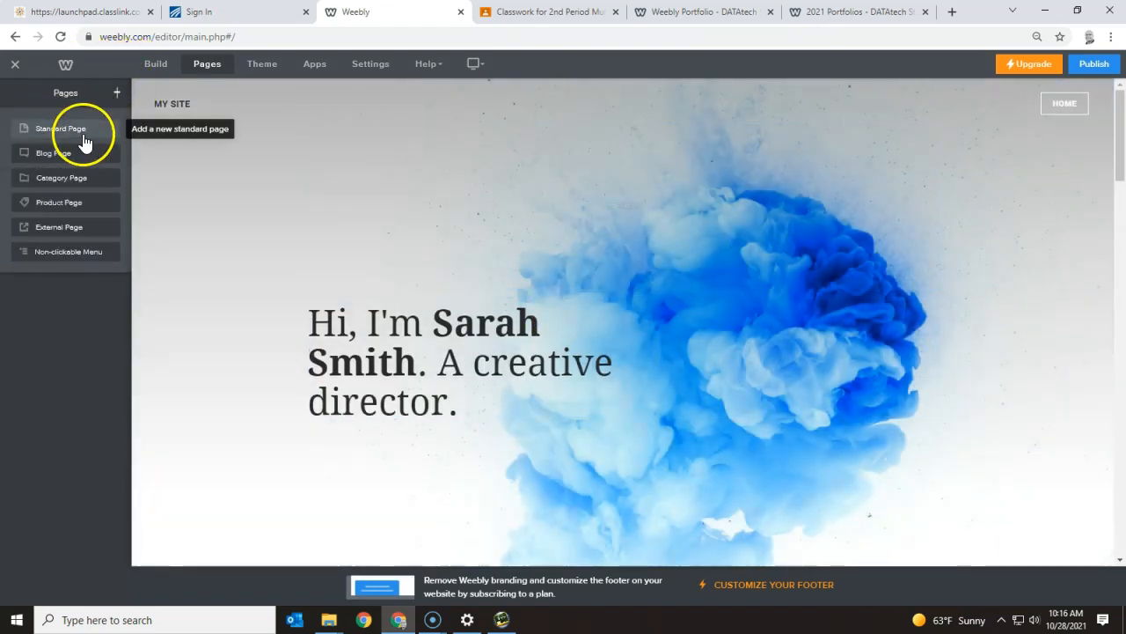
left_click(71, 139)
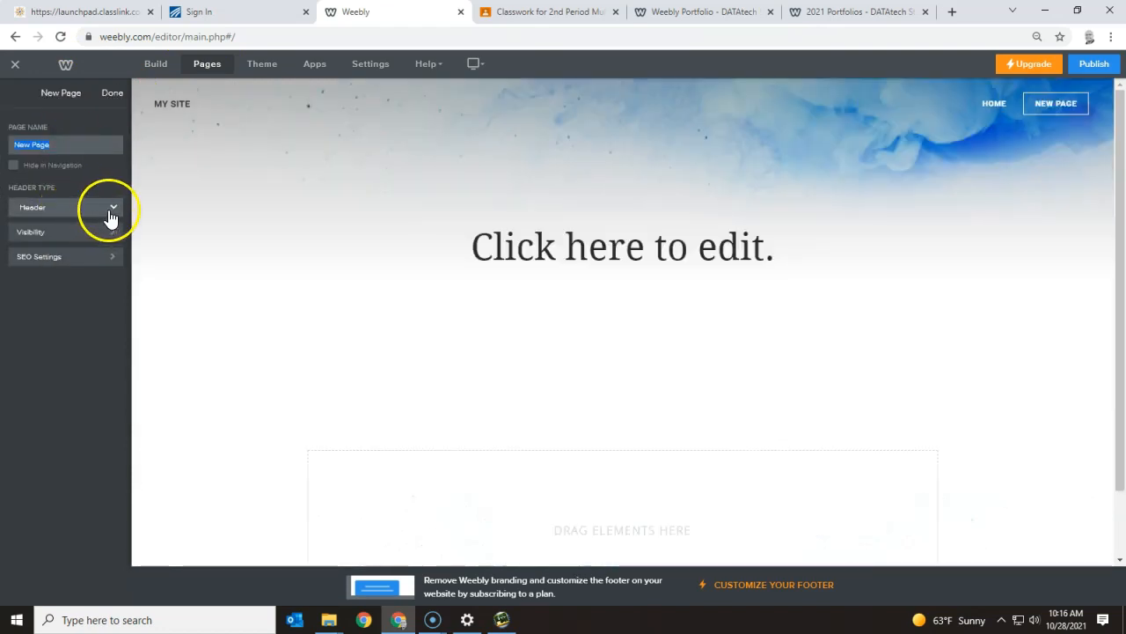
left_click(115, 211)
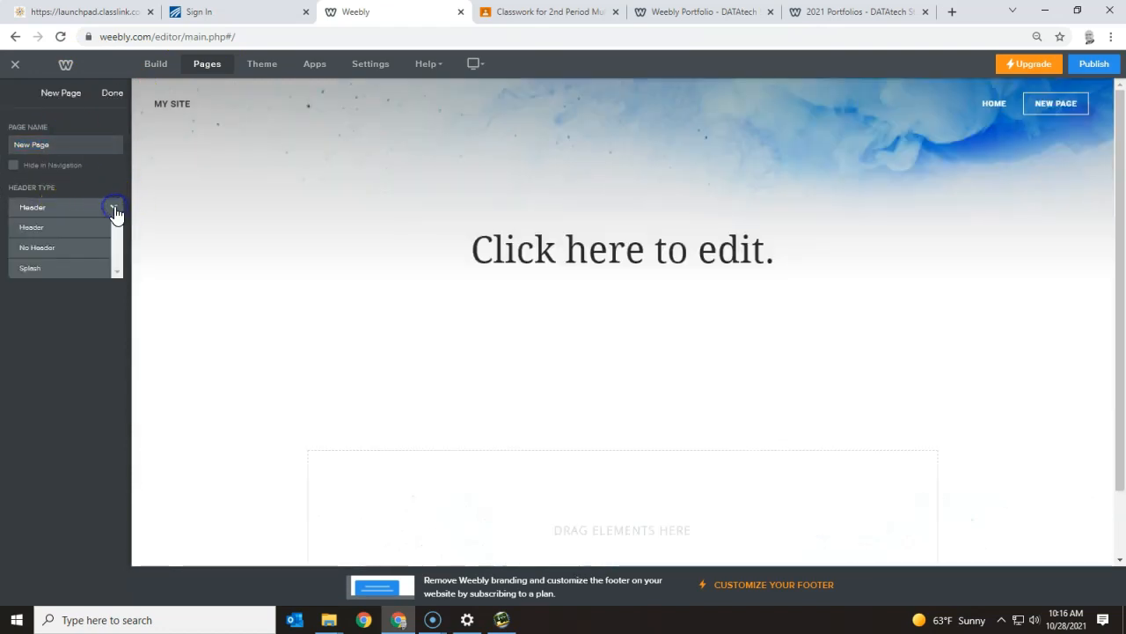
left_click(77, 249)
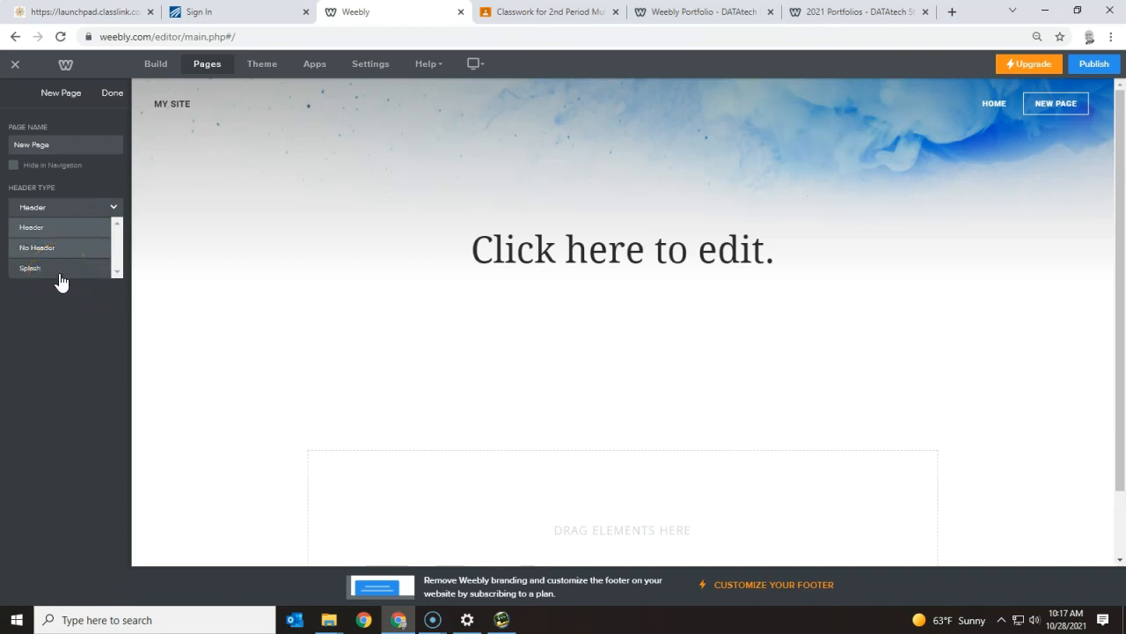
left_click(70, 213)
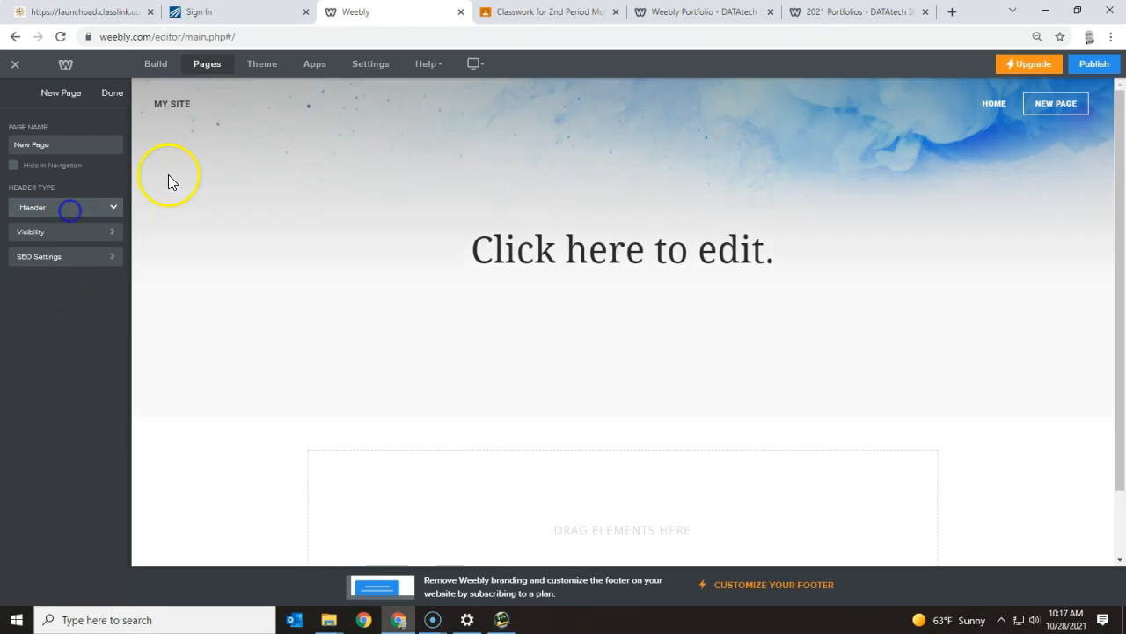
left_click(31, 143)
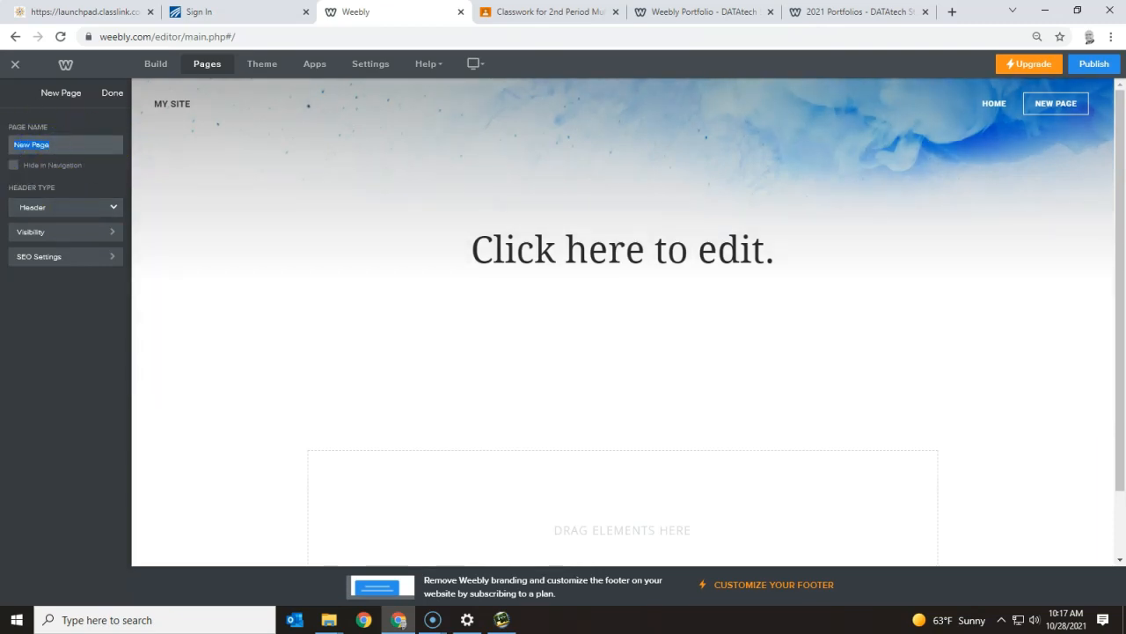
type("Home")
left_click(113, 95)
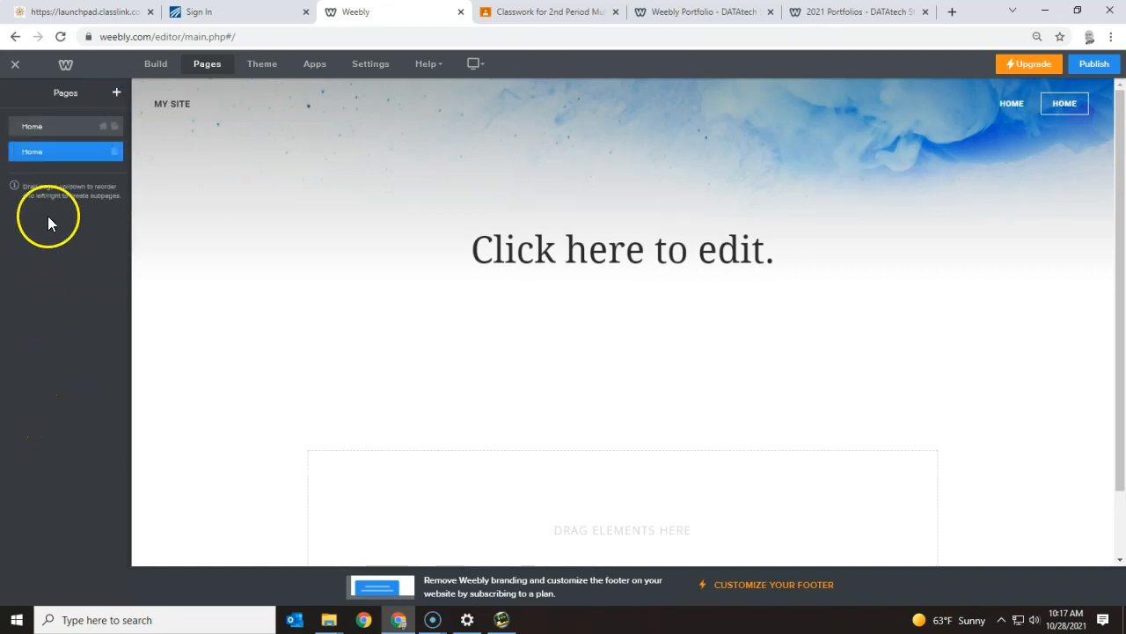
- Delete the theme's original Home page with the creative director headline
left_click(55, 125)
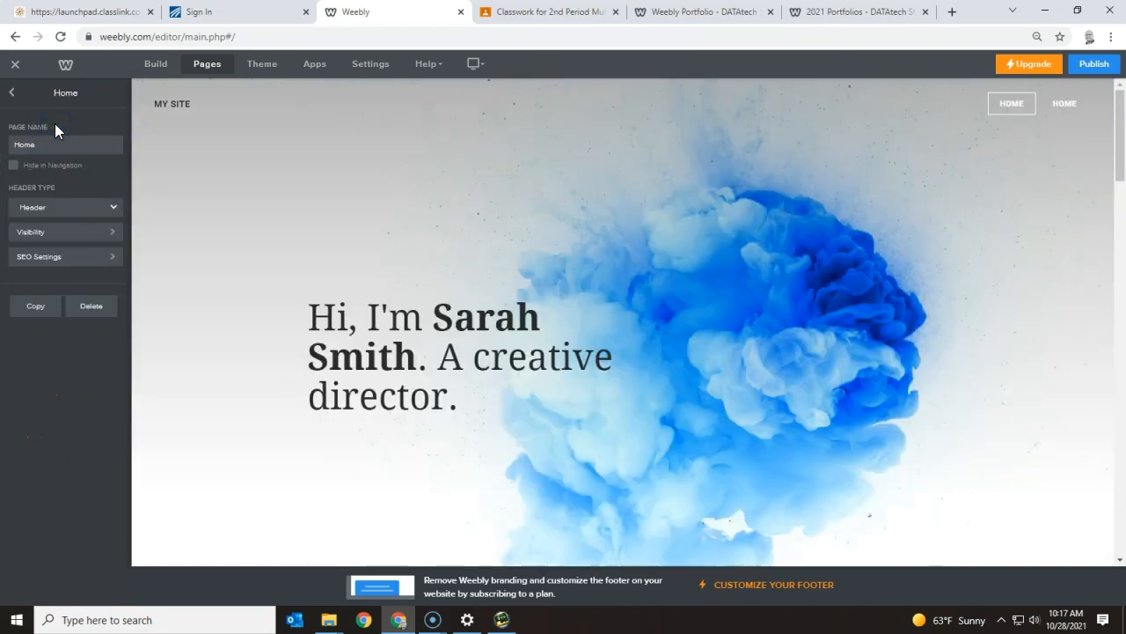
left_click(93, 307)
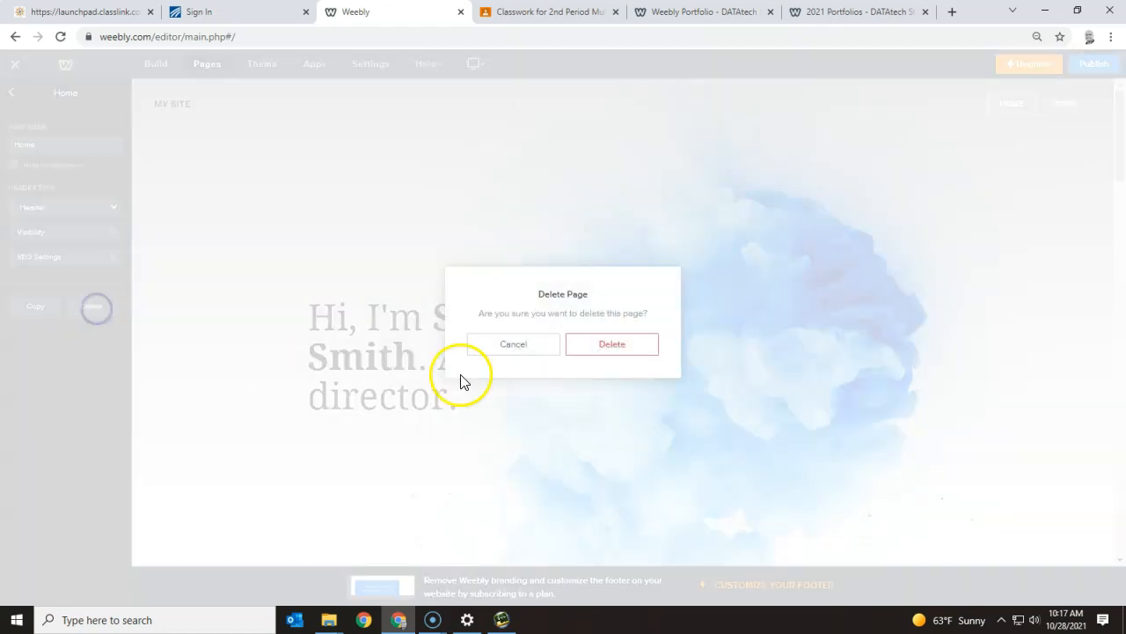
left_click(620, 345)
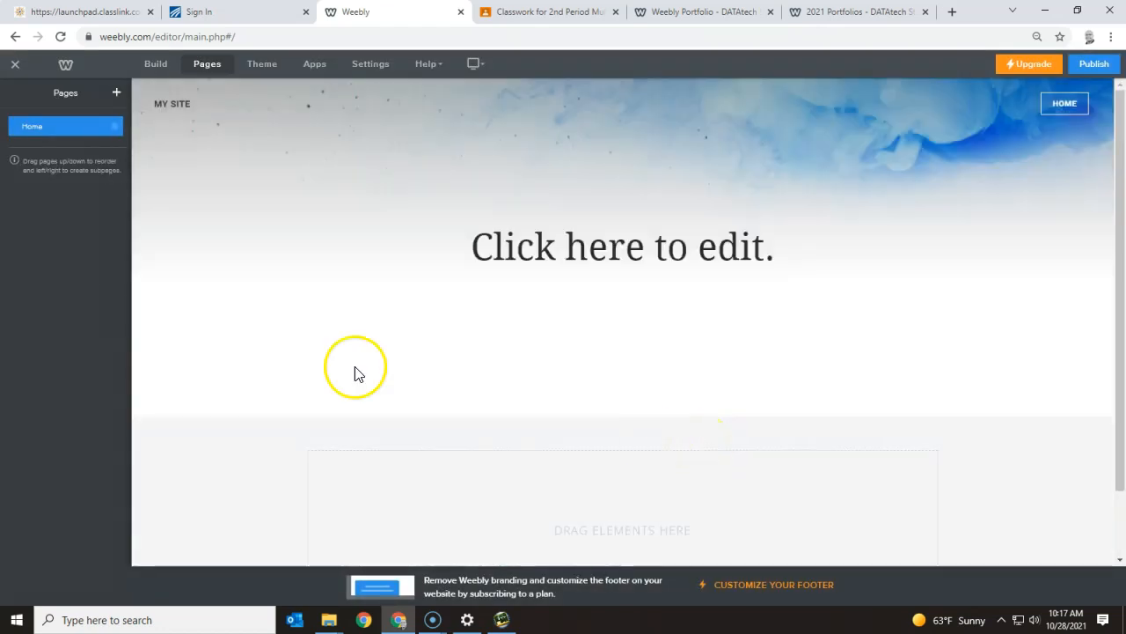
- Add a standard page named My Favorite Things
left_click(117, 93)
left_click(55, 130)
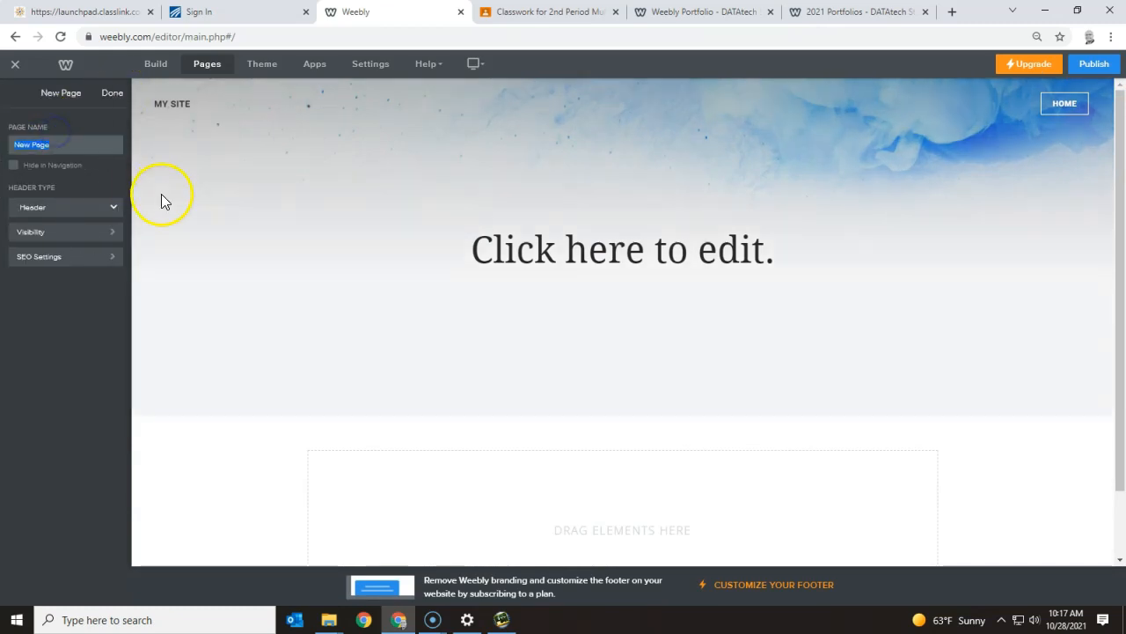
type("M")
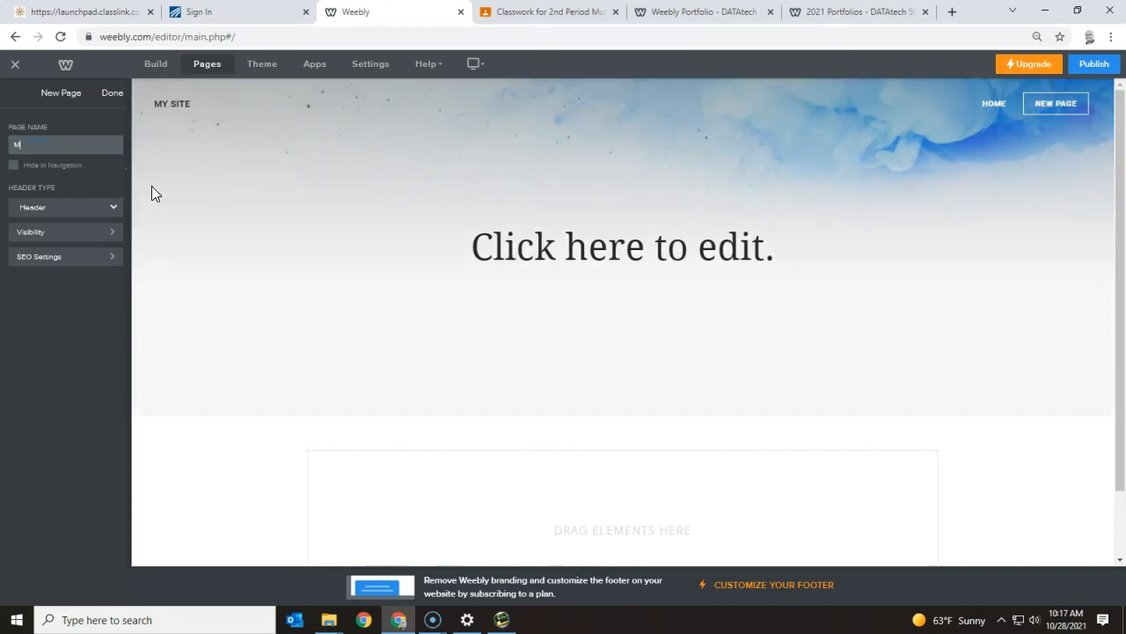
type("y Favorite Things")
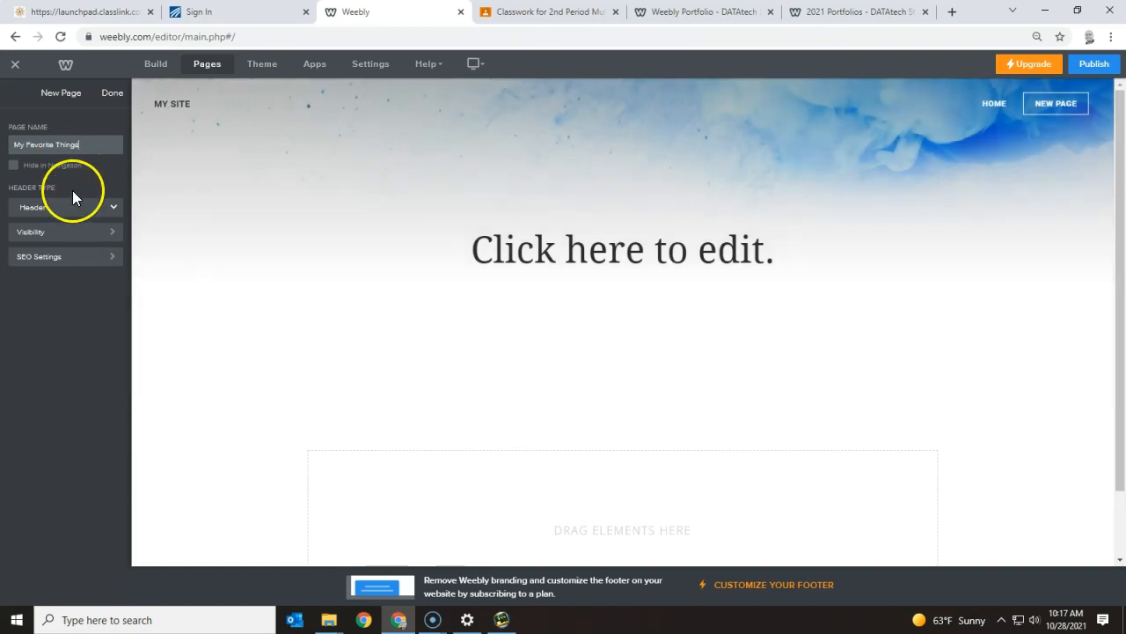
left_click(104, 97)
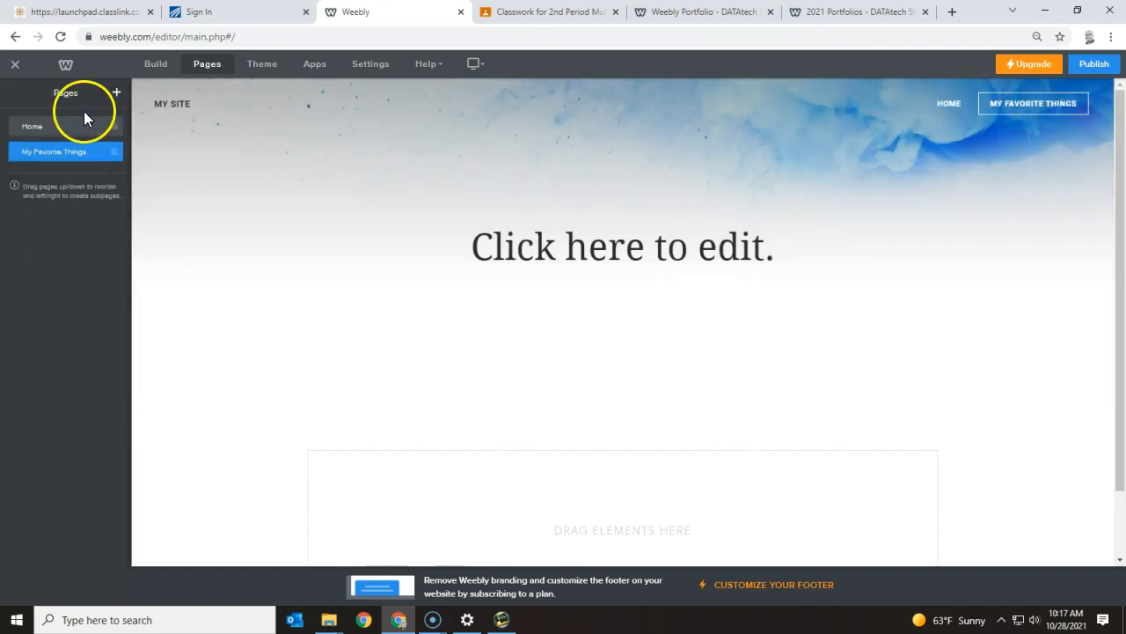
- Add a standard page named About
left_click(114, 92)
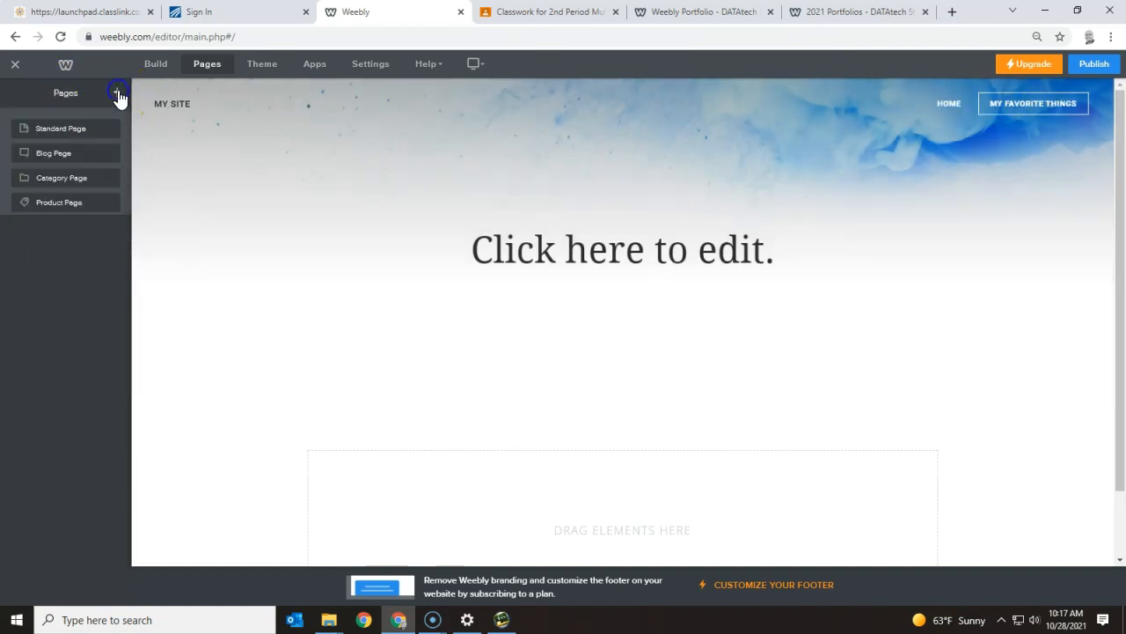
left_click(78, 144)
left_click(57, 150)
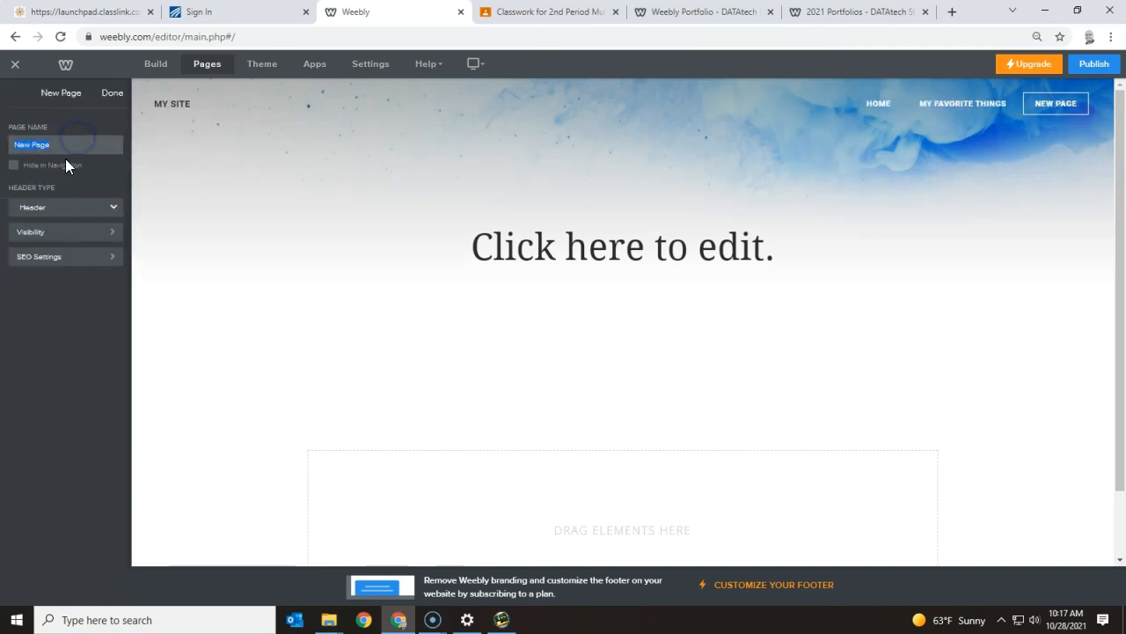
type("About")
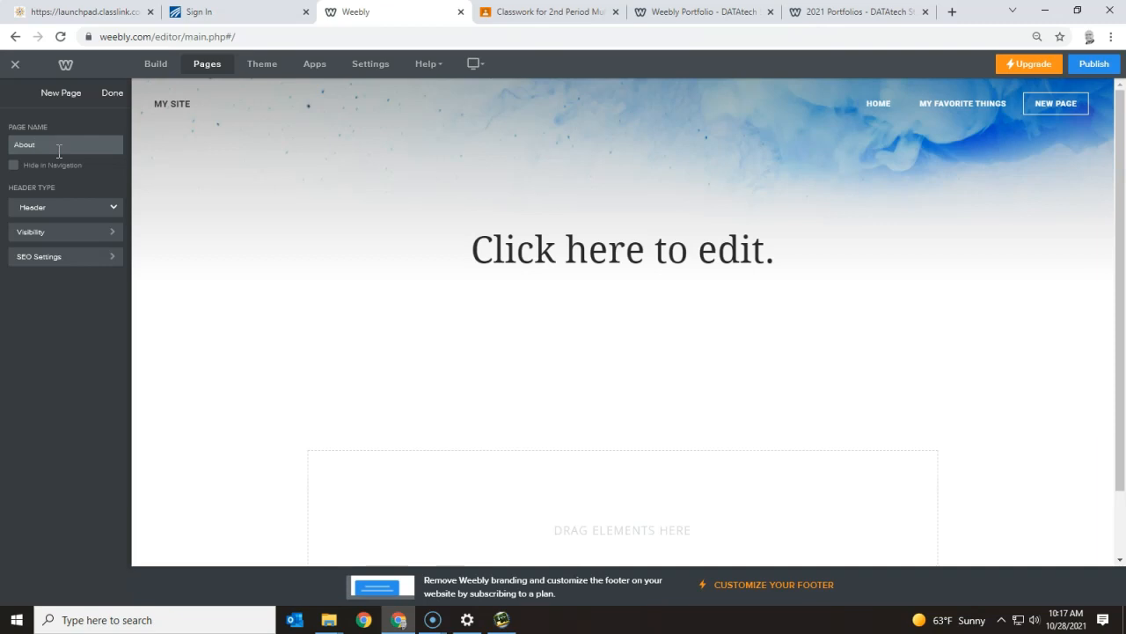
left_click(111, 94)
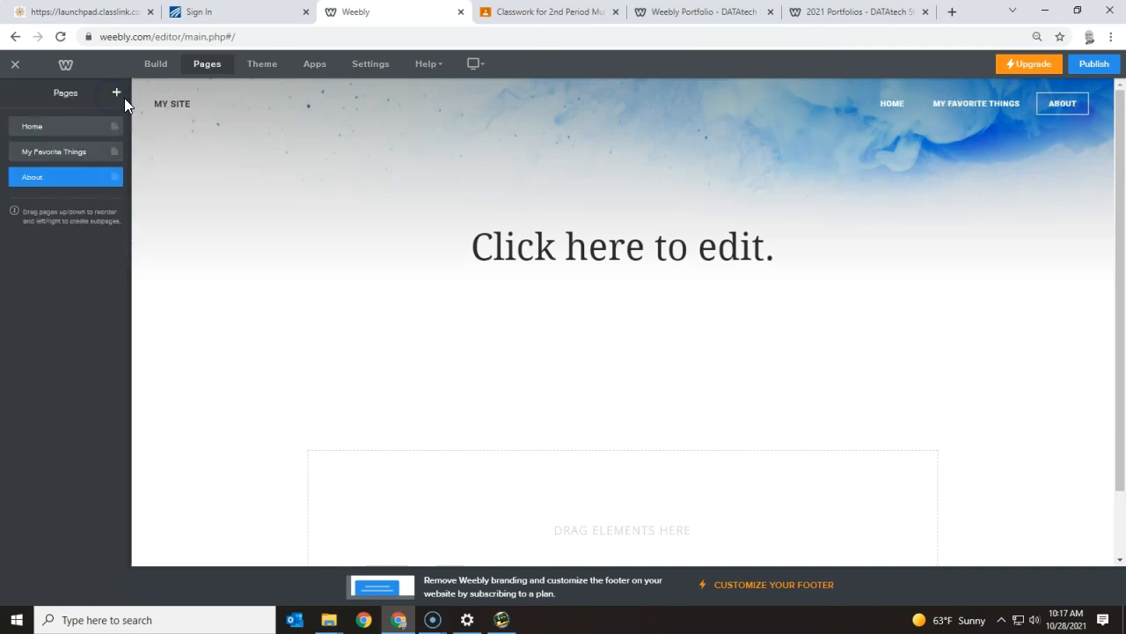
- Publish the site with its Home, My Favorite Things and About pages
left_click(1055, 109)
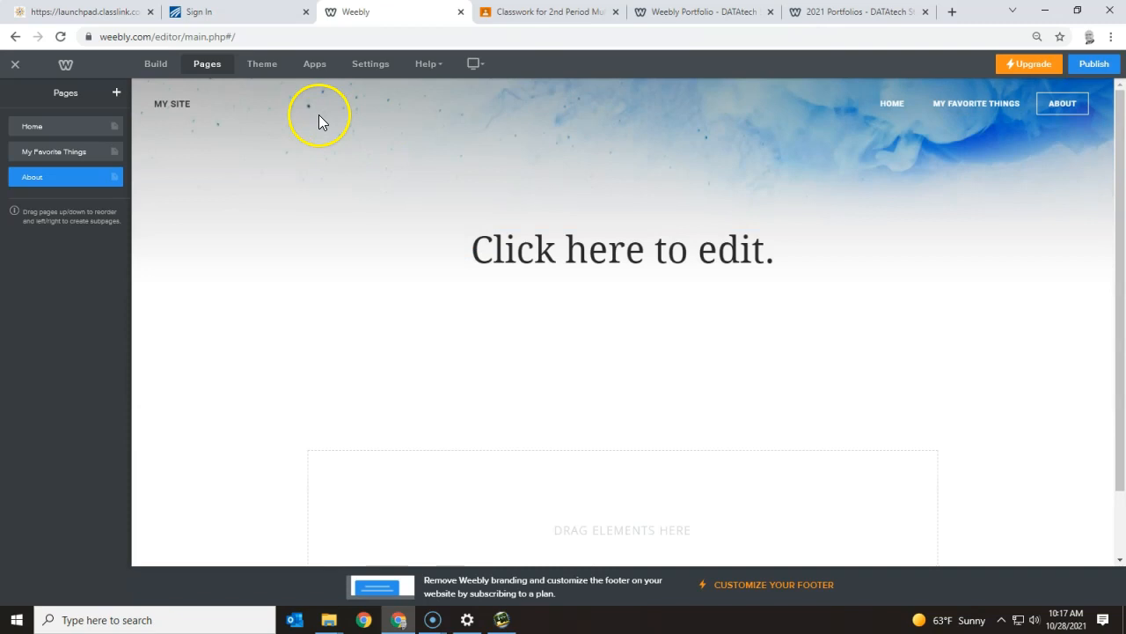
left_click(1093, 64)
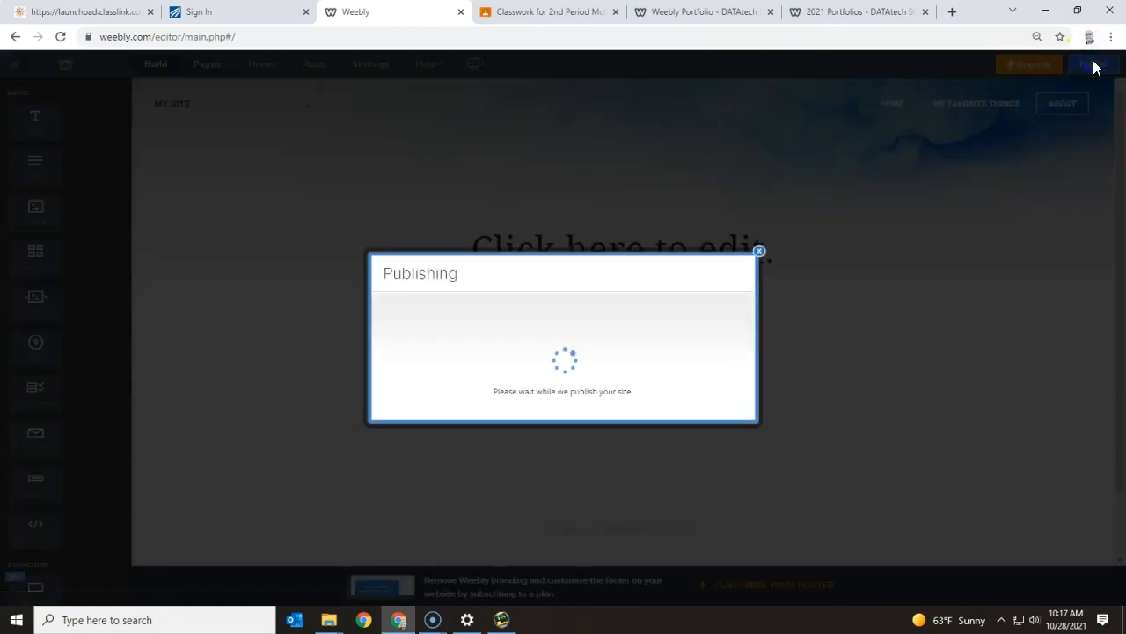